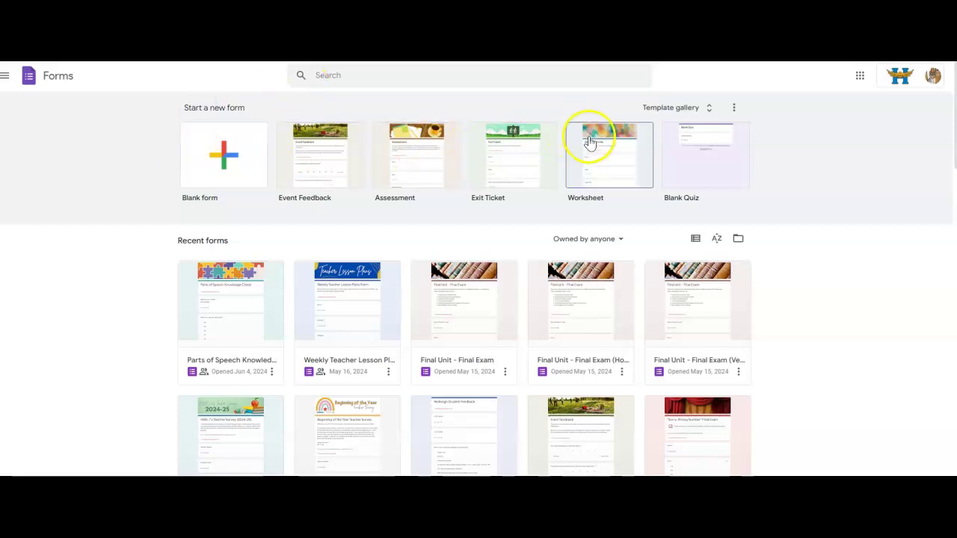
Look through the full template gallery and create a new blank form
{"action": "left_click", "coordinate": [711, 110]}
{"action": "scroll", "coordinate": [595, 359], "scroll_direction": "down", "scroll_amount": 5}
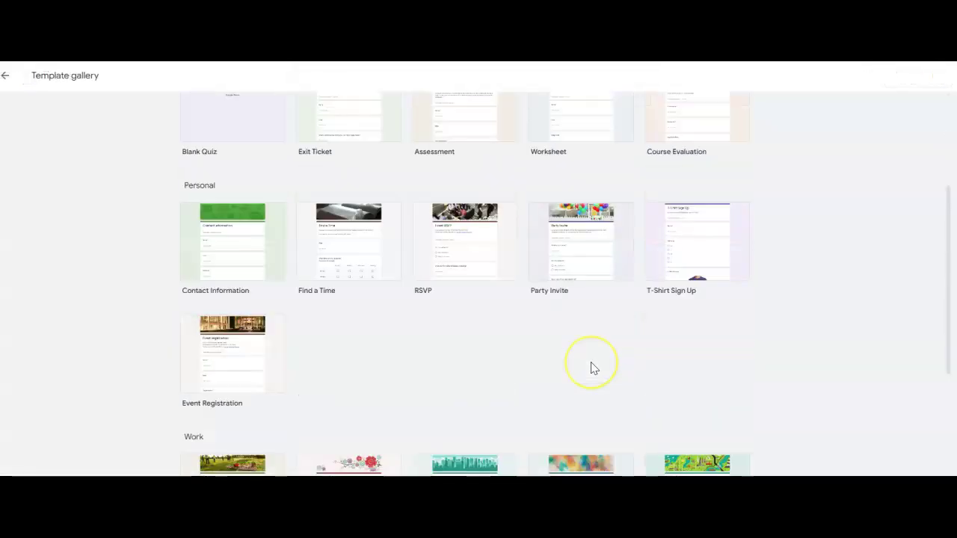
{"action": "scroll", "coordinate": [595, 368], "scroll_direction": "up", "scroll_amount": 4}
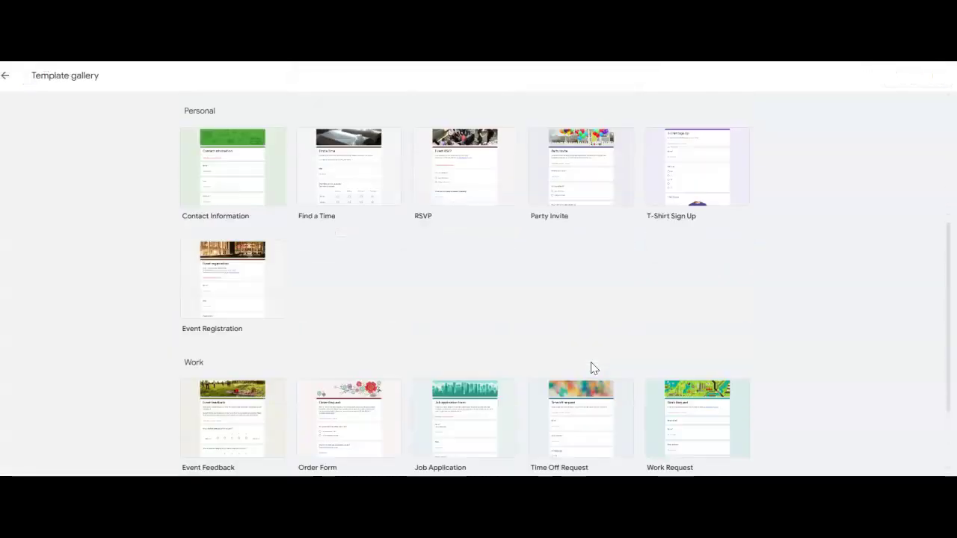
{"action": "scroll", "coordinate": [592, 367], "scroll_direction": "up", "scroll_amount": 1}
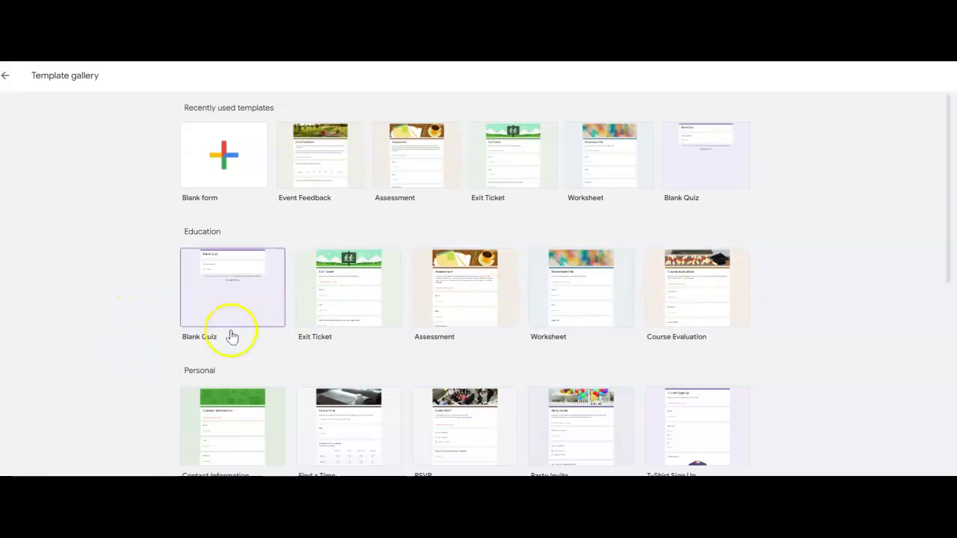
{"action": "scroll", "coordinate": [245, 396], "scroll_direction": "down", "scroll_amount": 5}
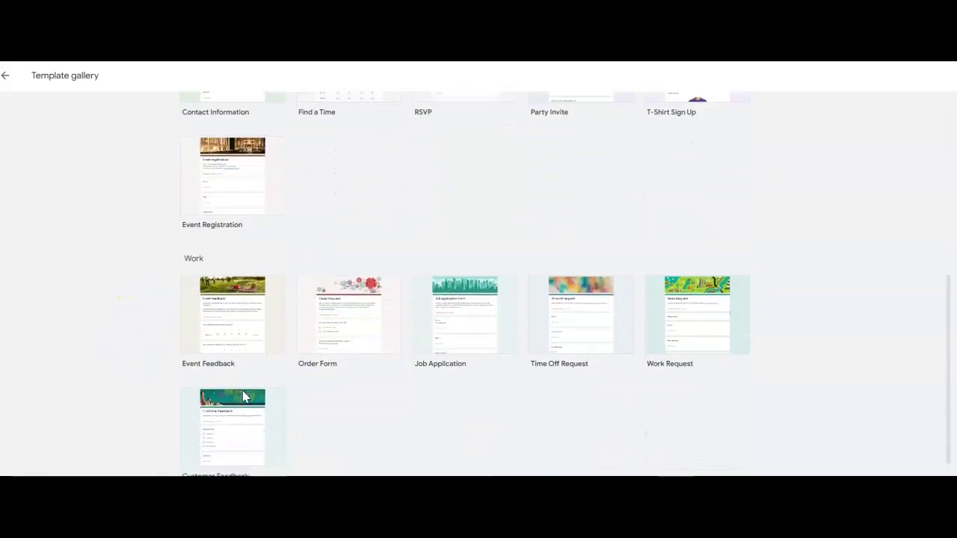
{"action": "scroll", "coordinate": [244, 397], "scroll_direction": "up", "scroll_amount": 5}
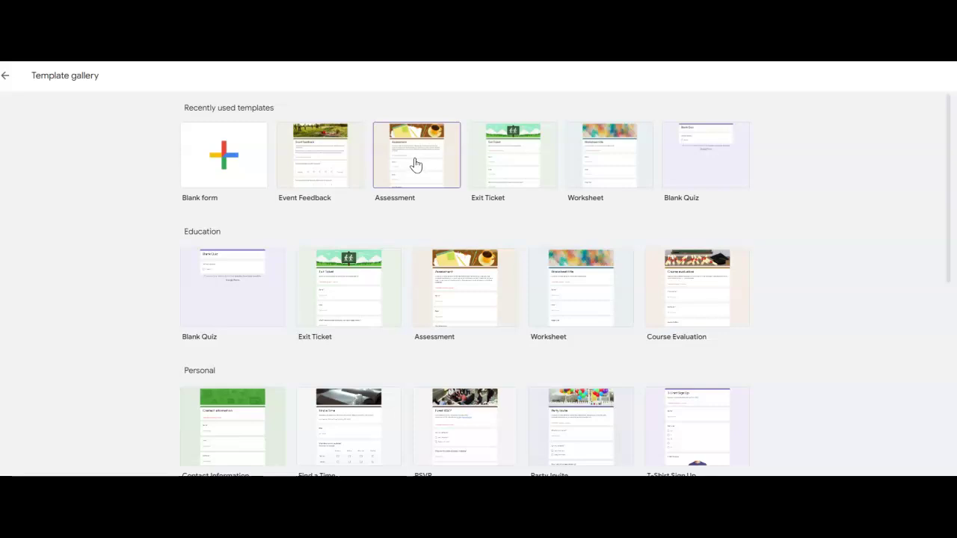
{"action": "left_click", "coordinate": [215, 151]}
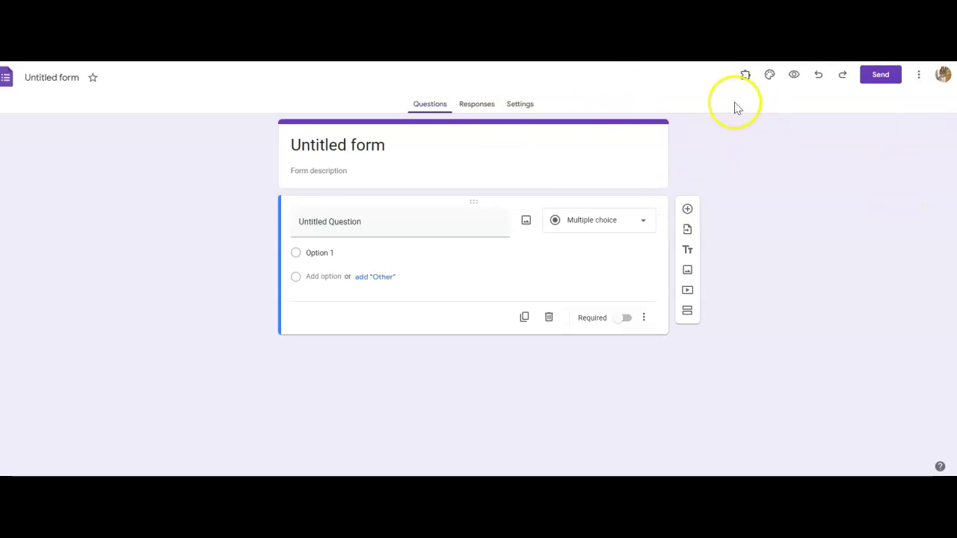
Set the theme's header font to Luckiest Guy and both the question and text fonts to Comfortaa
{"action": "left_click", "coordinate": [773, 77]}
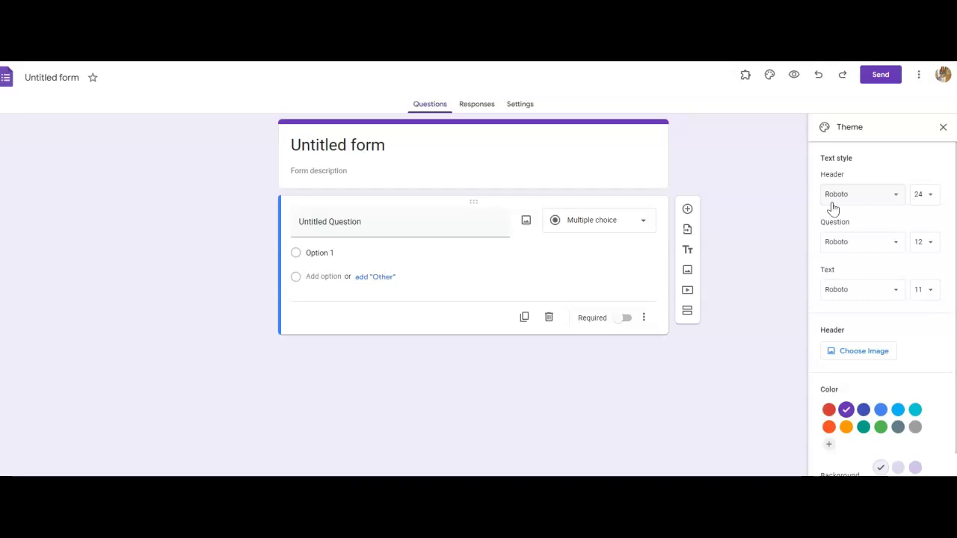
{"action": "left_click", "coordinate": [834, 206]}
{"action": "left_click", "coordinate": [859, 259]}
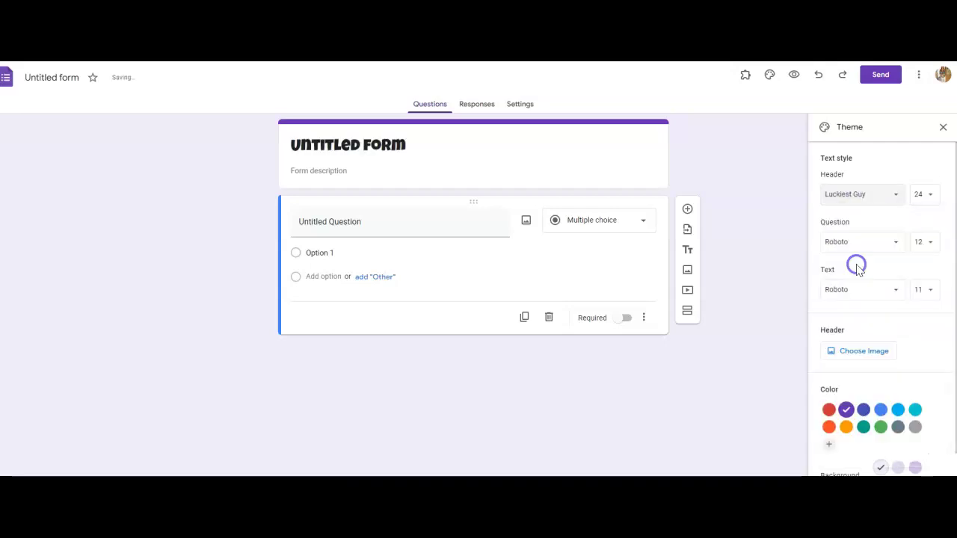
{"action": "left_click", "coordinate": [859, 262]}
{"action": "left_click", "coordinate": [859, 244]}
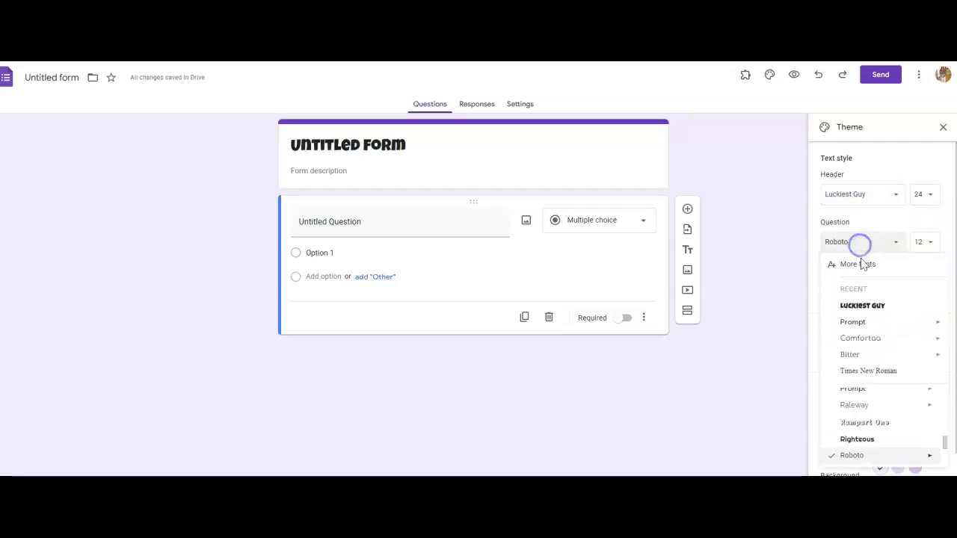
{"action": "left_click", "coordinate": [864, 338]}
{"action": "left_click", "coordinate": [868, 288]}
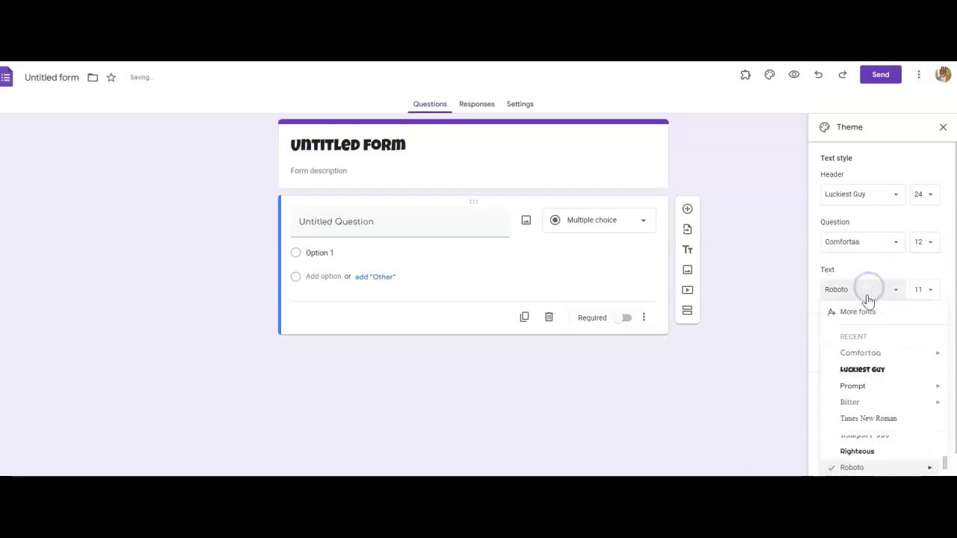
{"action": "left_click", "coordinate": [871, 351]}
{"action": "left_click", "coordinate": [760, 231]}
{"action": "left_click", "coordinate": [932, 196]}
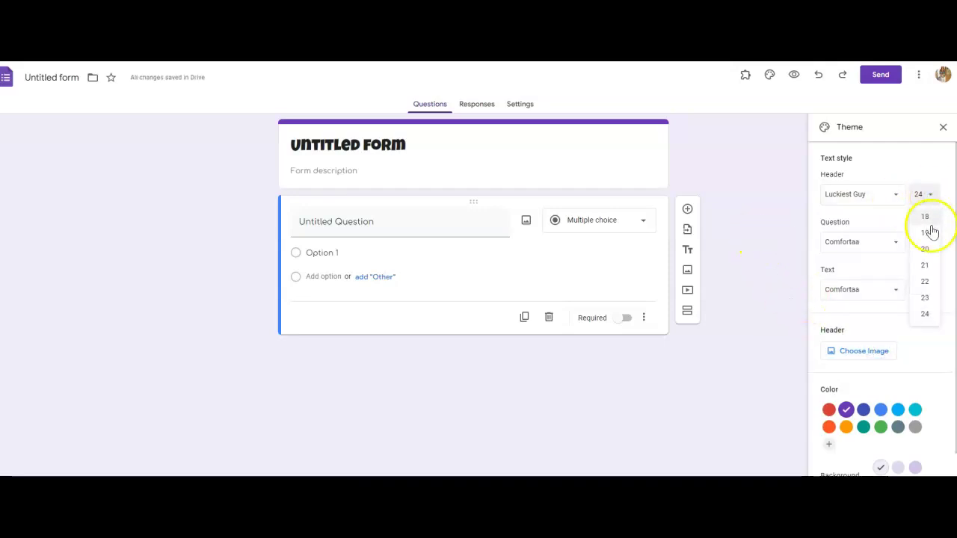
{"action": "left_click", "coordinate": [923, 154]}
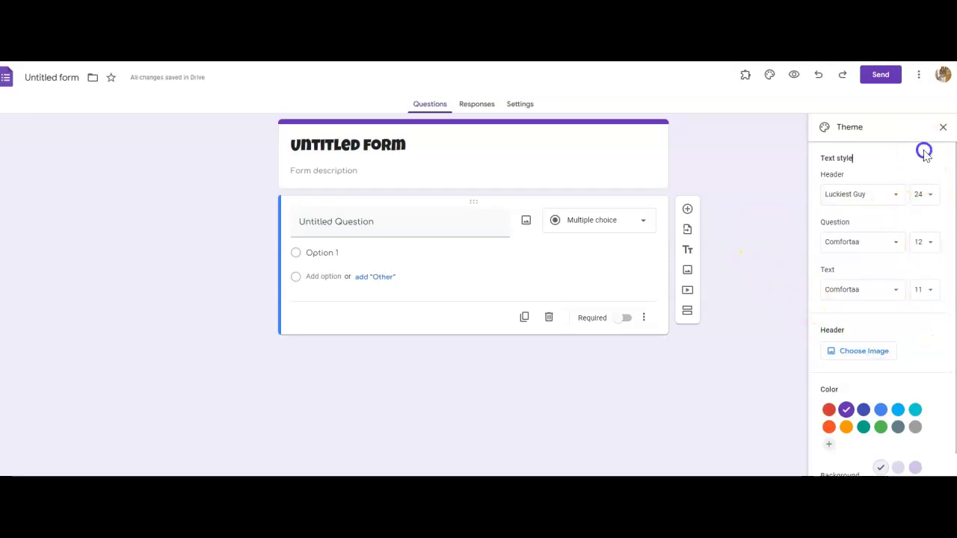
{"action": "scroll", "coordinate": [908, 321], "scroll_direction": "down", "scroll_amount": 1}
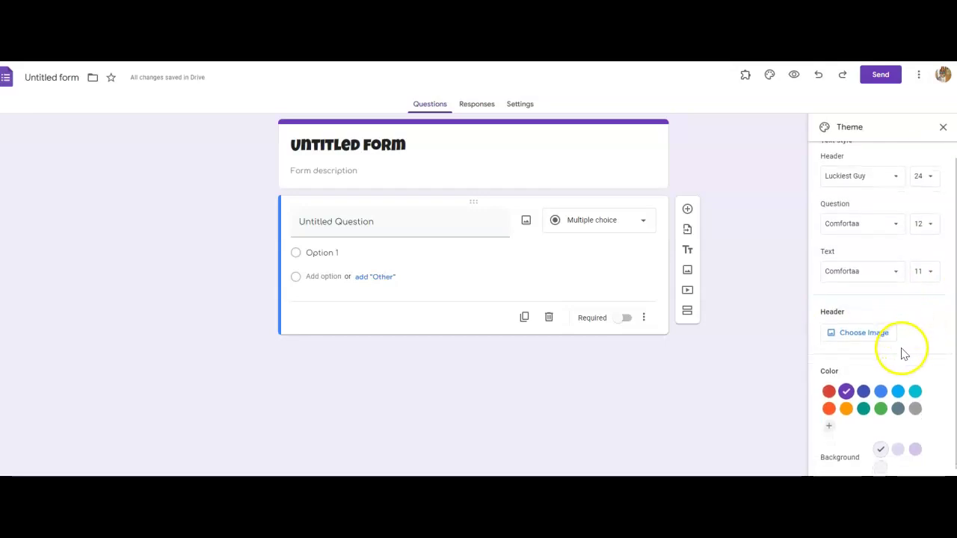
{"action": "right_click", "coordinate": [892, 341]}
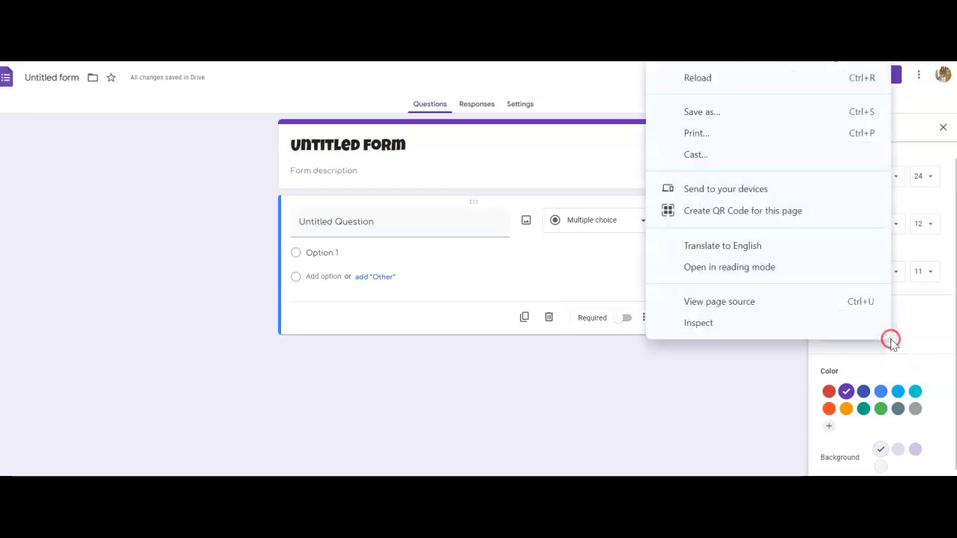
{"action": "left_click", "coordinate": [897, 326]}
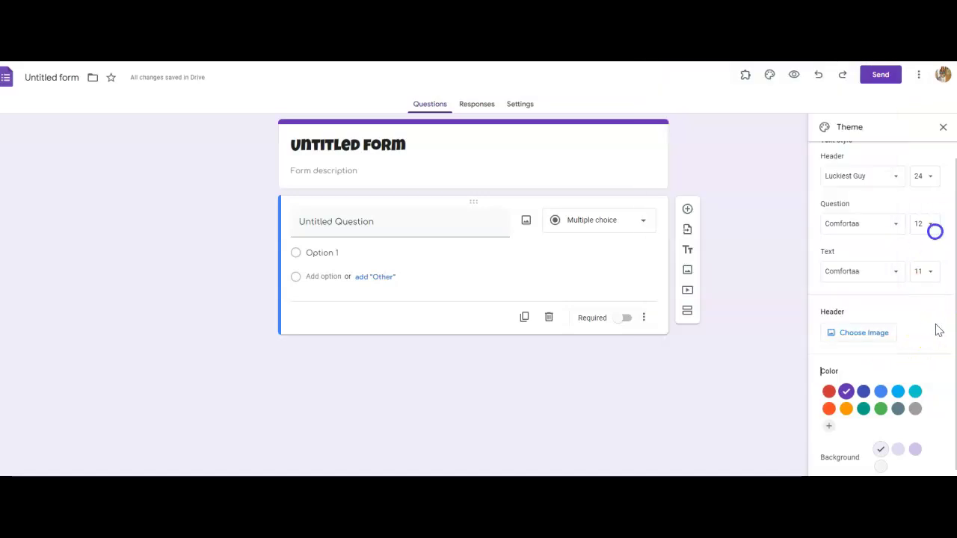
Apply the shamrock and pot-of-gold pattern from the Illustrations themes as the form's header image
{"action": "left_click", "coordinate": [866, 333]}
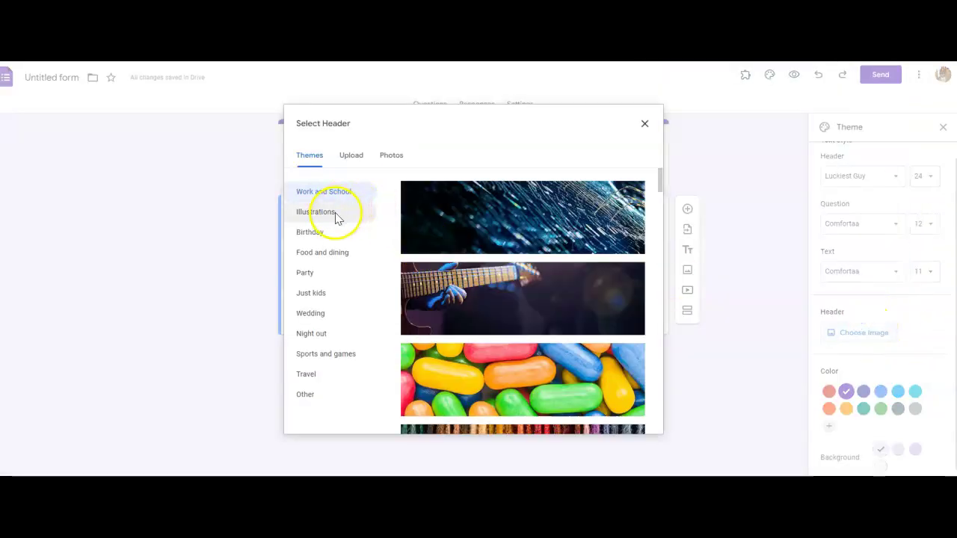
{"action": "left_click", "coordinate": [331, 213]}
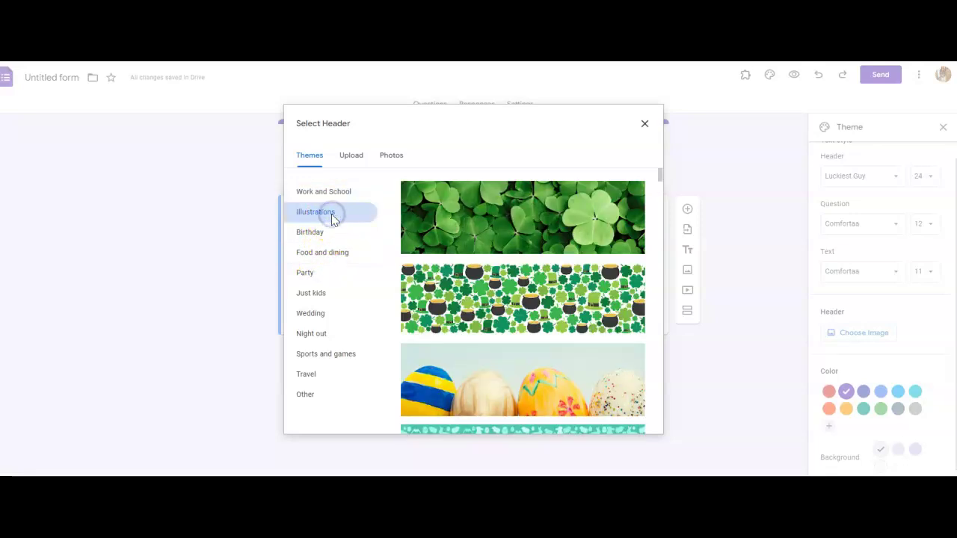
{"action": "double_click", "coordinate": [494, 296]}
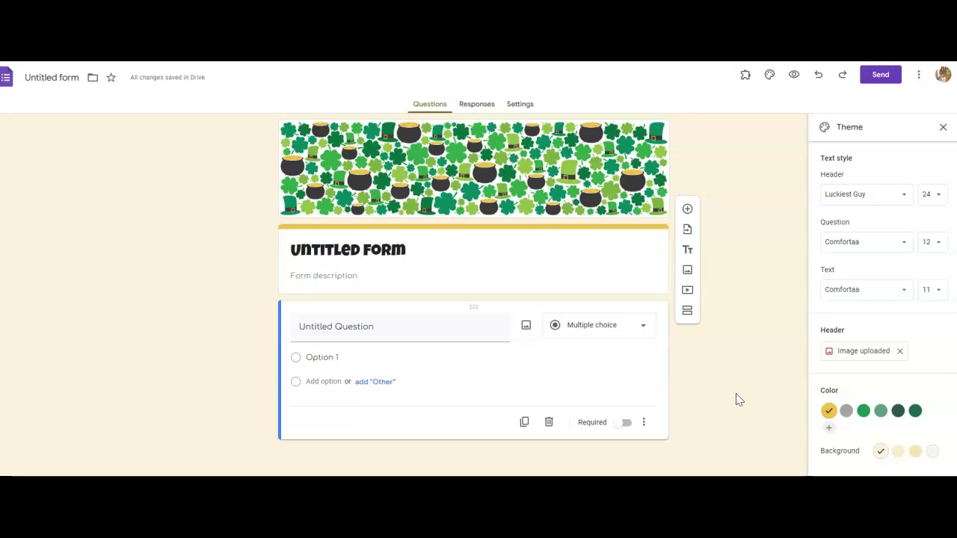
Try green, dark green and gray as the theme color, and return it to yellow
{"action": "left_click", "coordinate": [863, 410]}
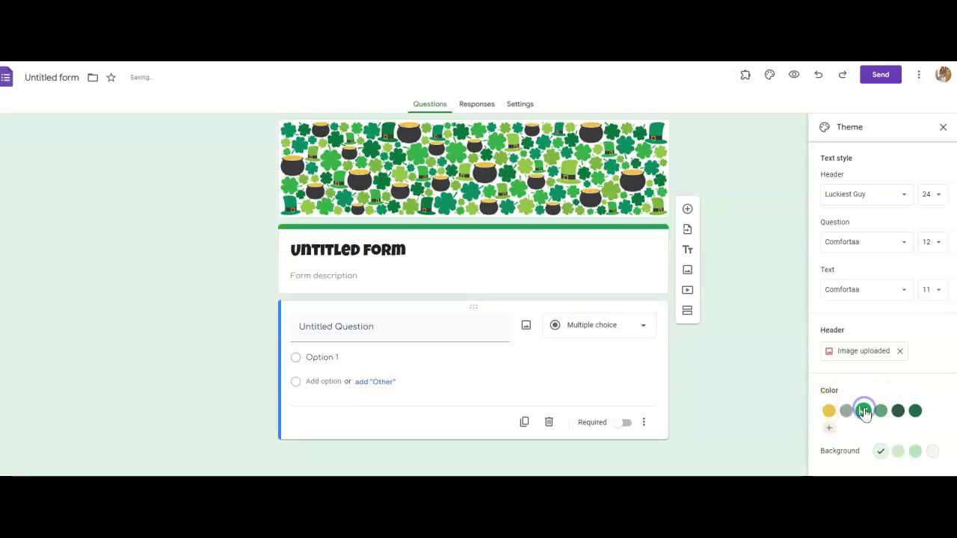
{"action": "left_click", "coordinate": [898, 411]}
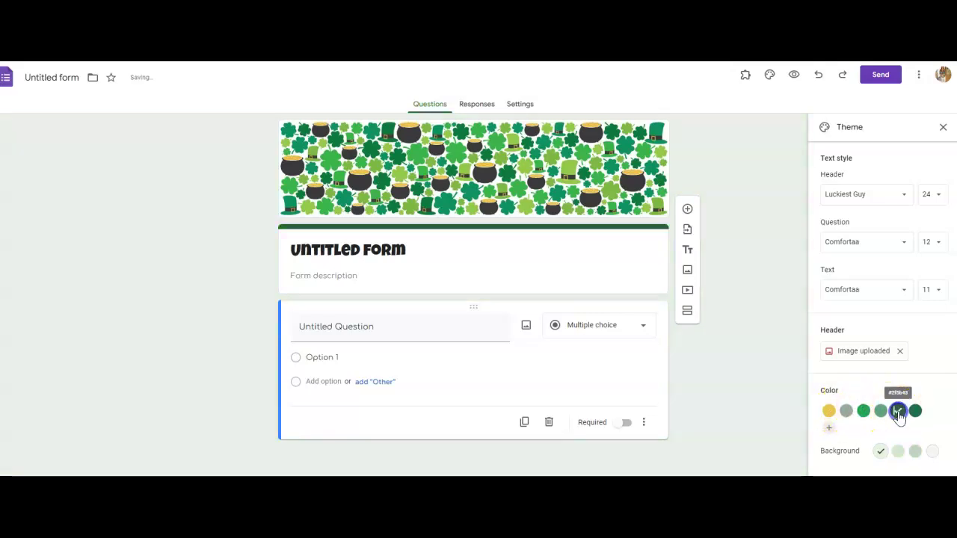
{"action": "left_click", "coordinate": [845, 411]}
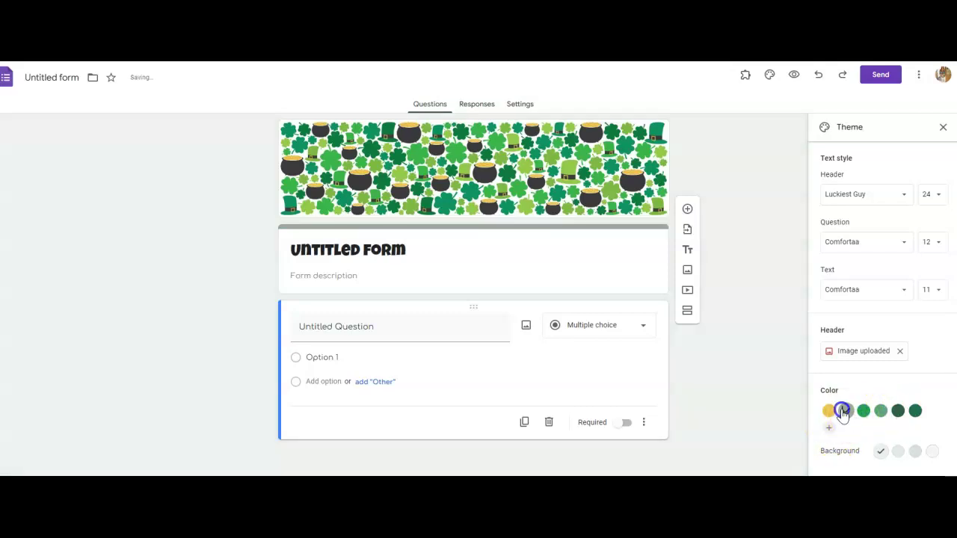
{"action": "left_click", "coordinate": [829, 412]}
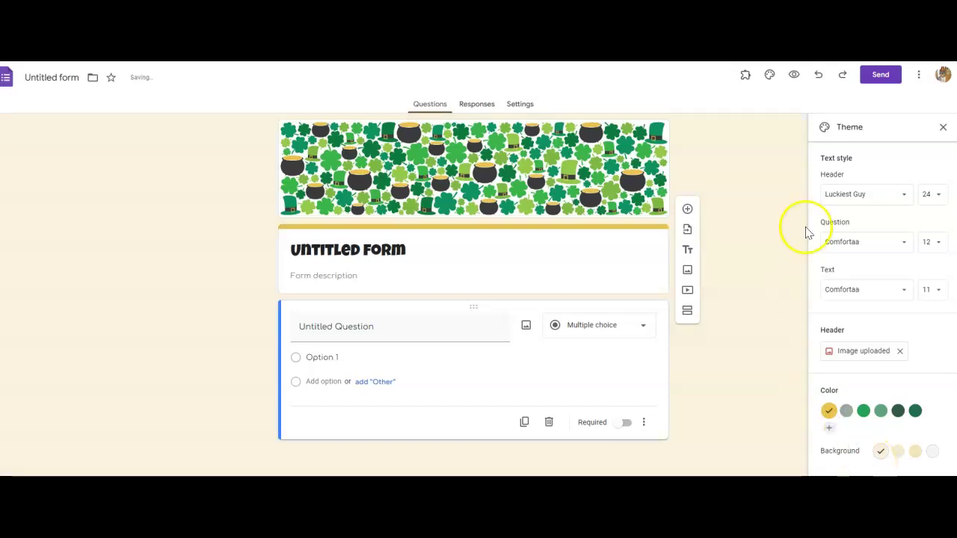
Preview the form as a respondent sees it, and return to the editor with the theme settings closed
{"action": "left_click", "coordinate": [795, 77]}
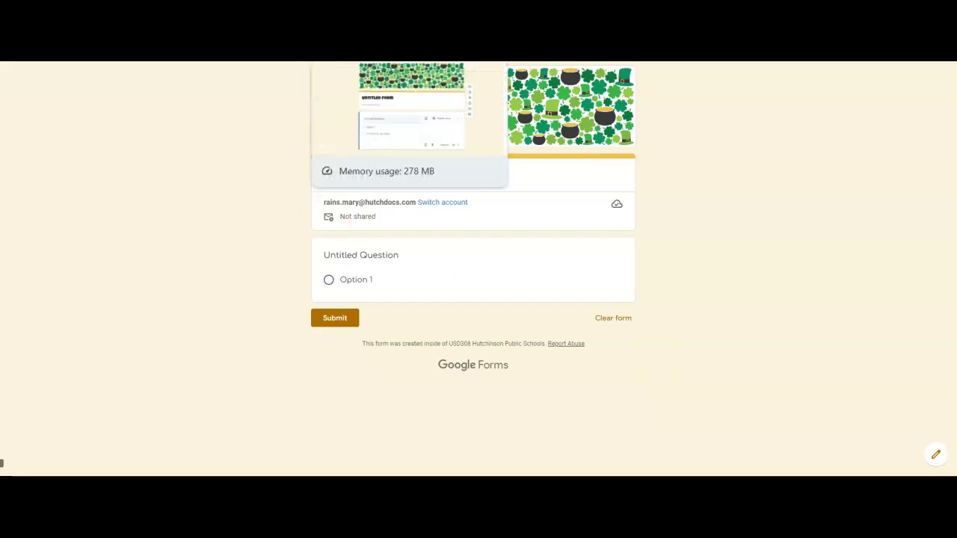
{"action": "left_click", "coordinate": [389, 52]}
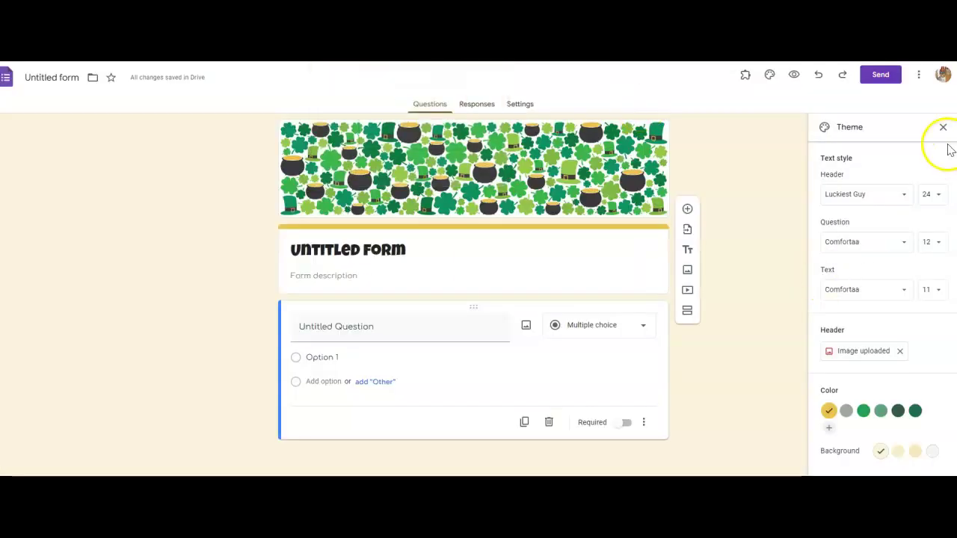
{"action": "left_click", "coordinate": [943, 127]}
Review the form's additional actions, such as copying, printing and adding collaborators
{"action": "left_click", "coordinate": [919, 75]}
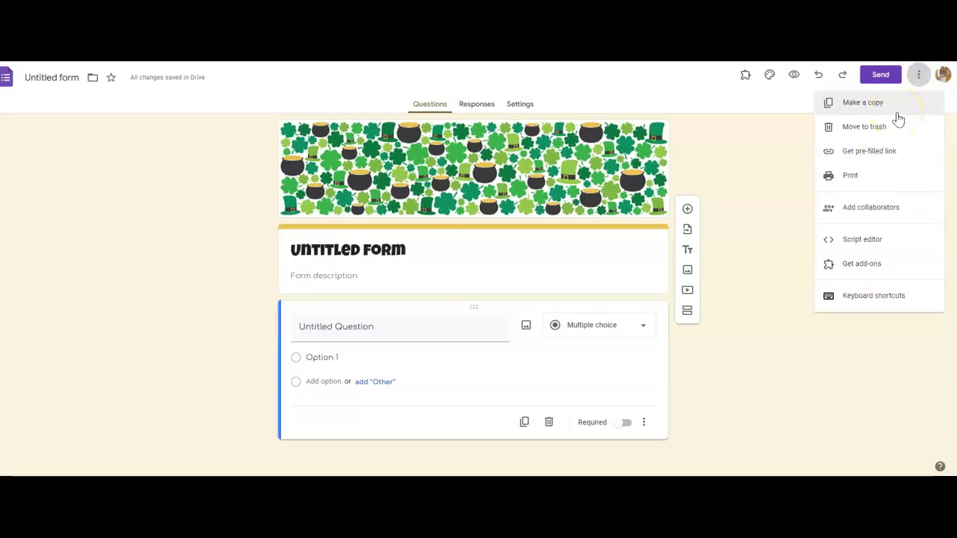
{"action": "left_click", "coordinate": [914, 179]}
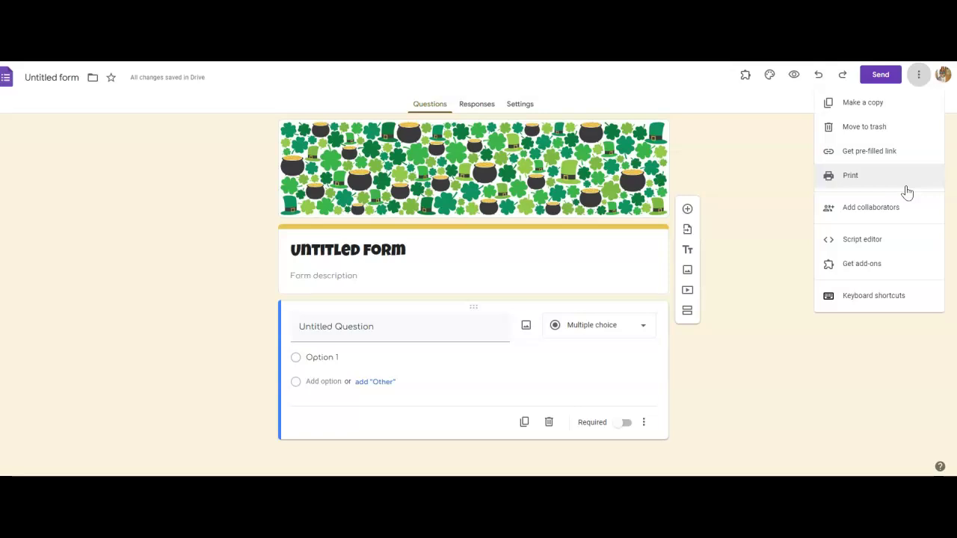
{"action": "left_click", "coordinate": [910, 215]}
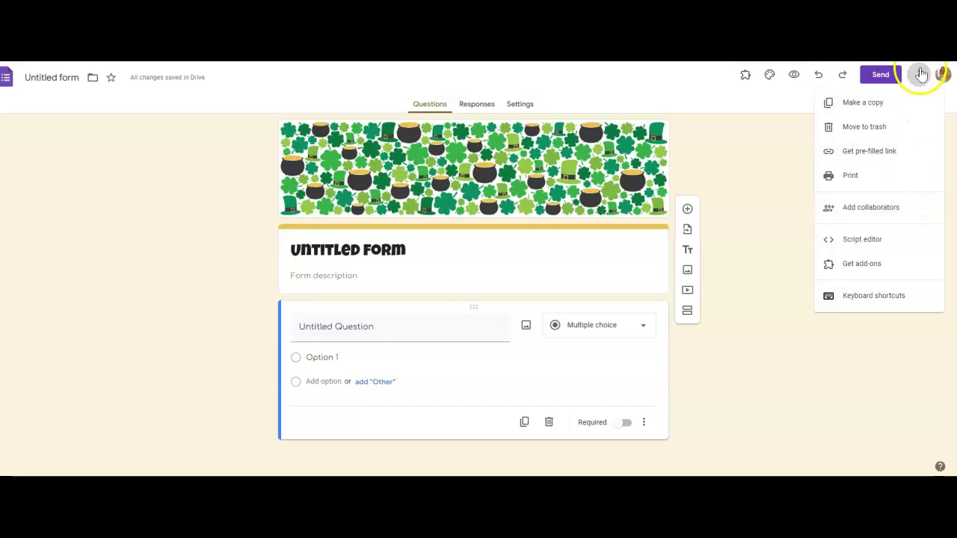
{"action": "left_click", "coordinate": [883, 77]}
Examine the email and link options for sending the form, and cancel without sending
{"action": "left_click", "coordinate": [883, 77]}
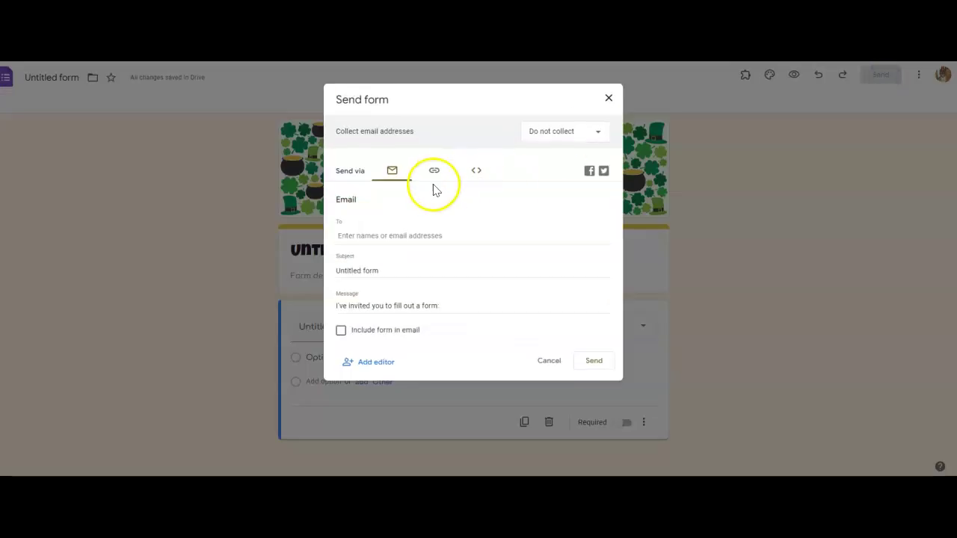
{"action": "left_click", "coordinate": [404, 237]}
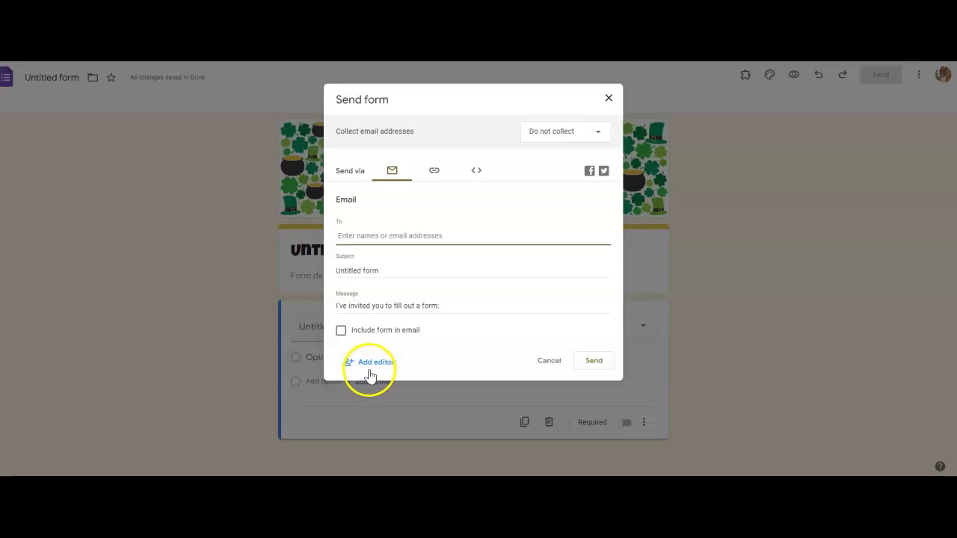
{"action": "left_click", "coordinate": [436, 171]}
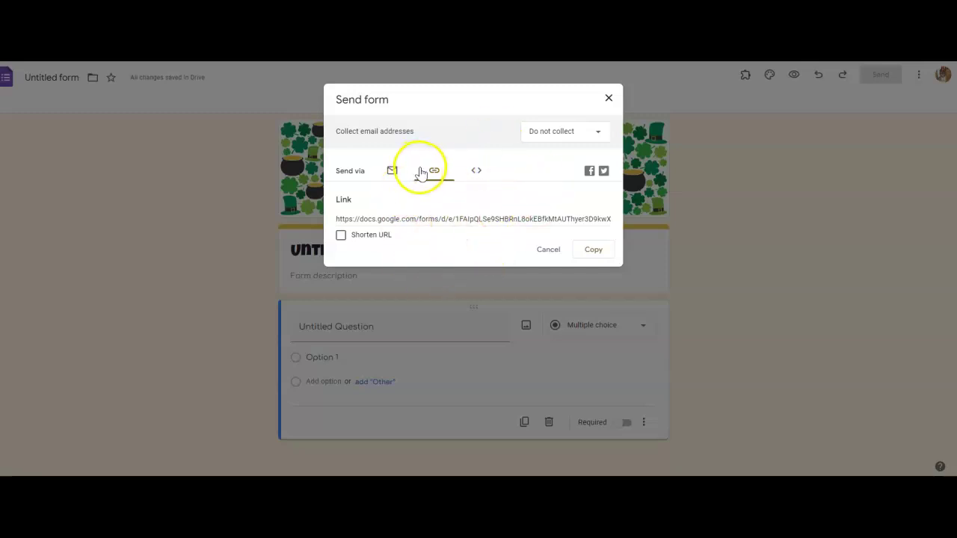
{"action": "left_click", "coordinate": [550, 250]}
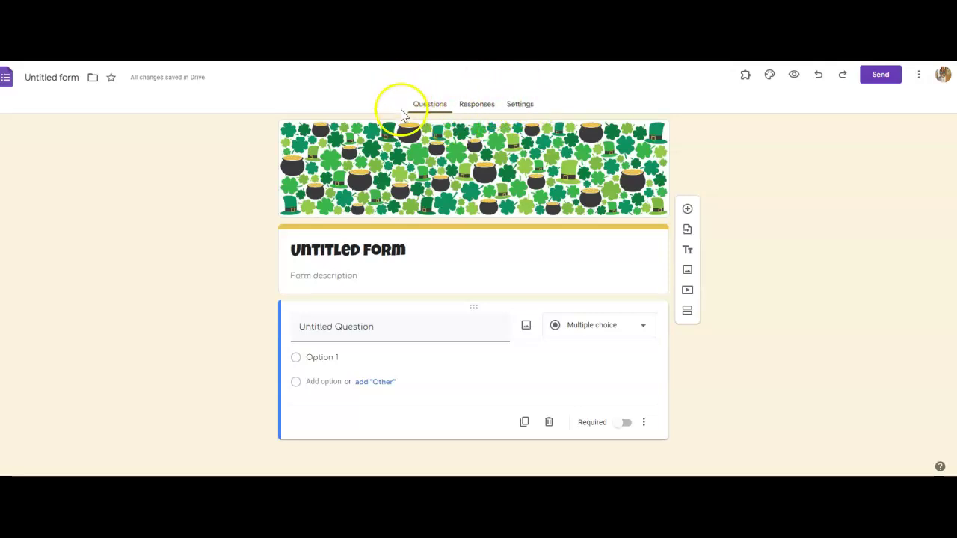
Review the form's questions, its responses page with the spreadsheet link option, and its settings
{"action": "left_click", "coordinate": [445, 109]}
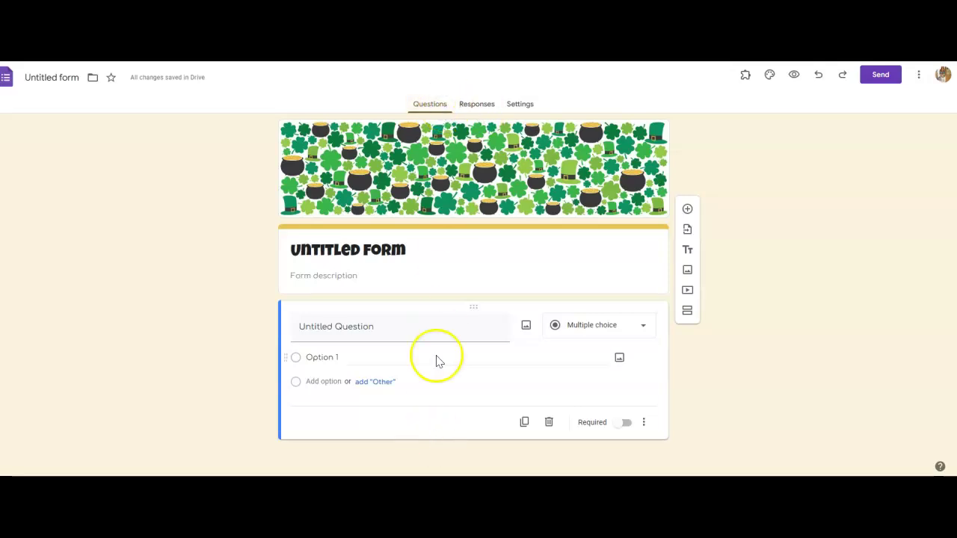
{"action": "left_click", "coordinate": [483, 112]}
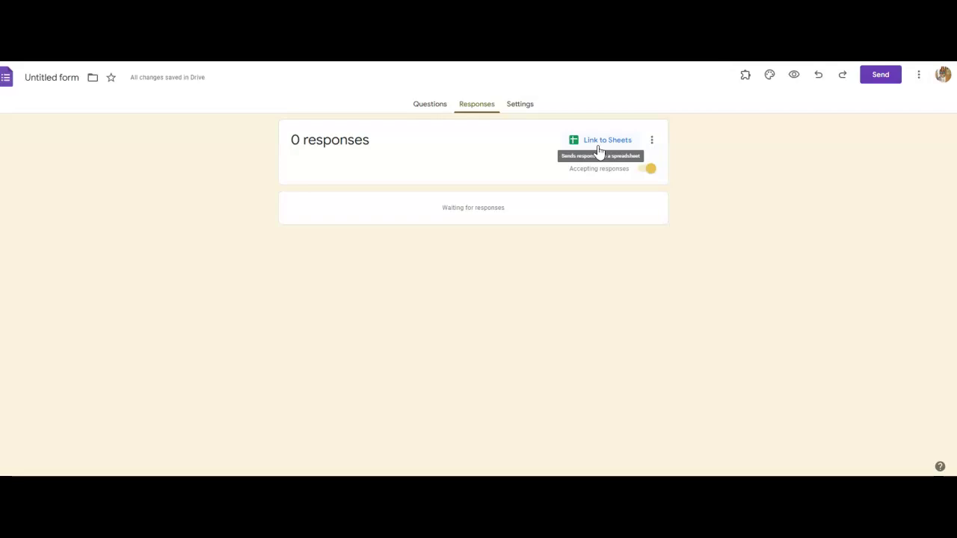
{"action": "left_click", "coordinate": [511, 110]}
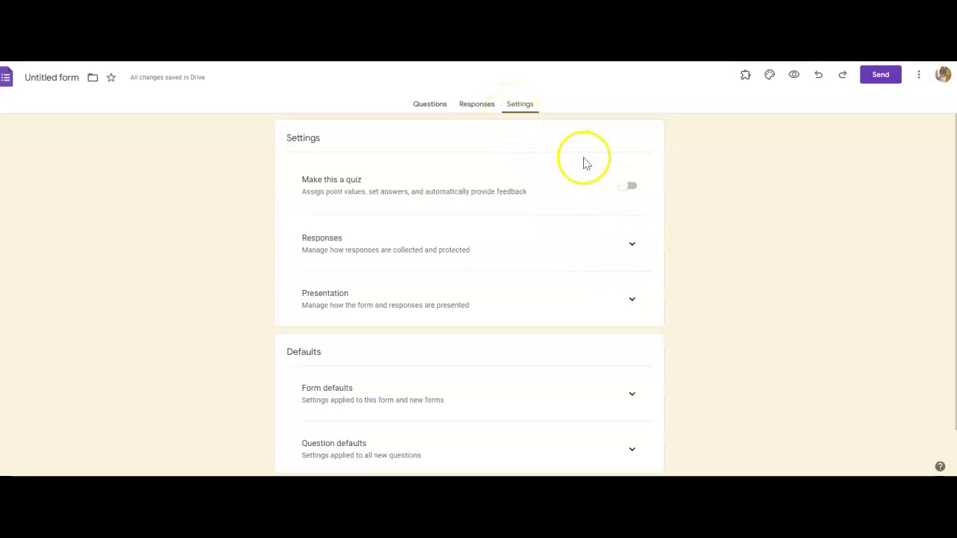
{"action": "scroll", "coordinate": [569, 262], "scroll_direction": "down", "scroll_amount": 1}
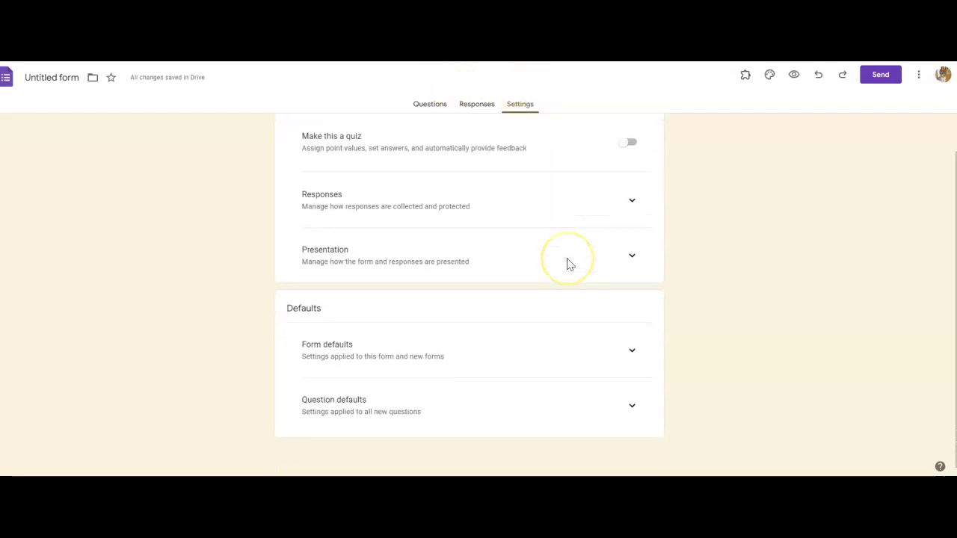
Turn the form into a quiz with automatic feedback and point values
{"action": "scroll", "coordinate": [568, 264], "scroll_direction": "up", "scroll_amount": 1}
{"action": "scroll", "coordinate": [568, 264], "scroll_direction": "up", "scroll_amount": 1}
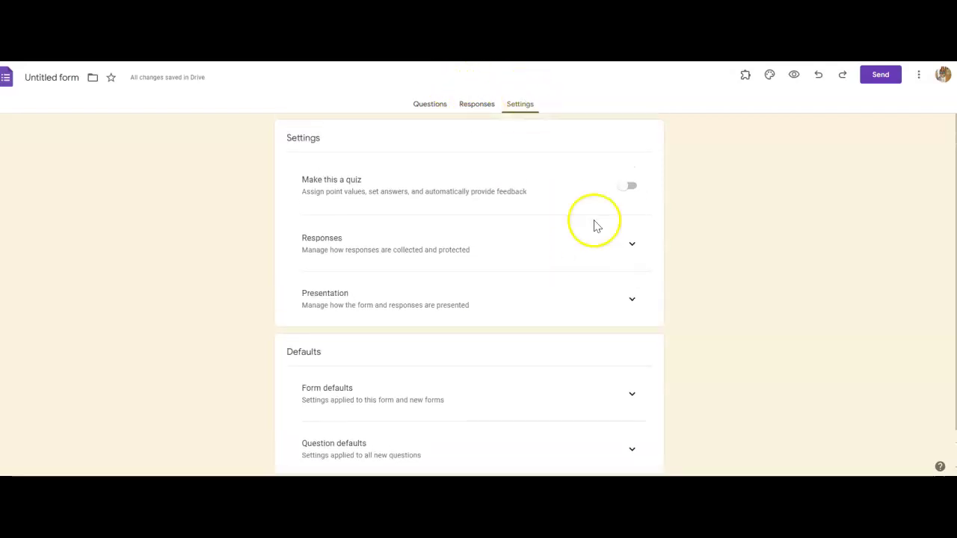
{"action": "left_click", "coordinate": [631, 193]}
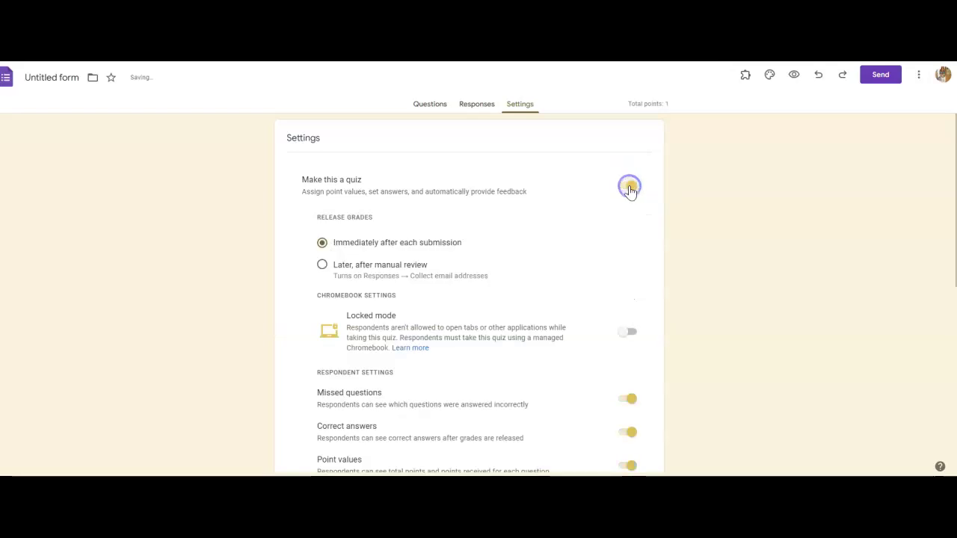
{"action": "scroll", "coordinate": [710, 318], "scroll_direction": "down", "scroll_amount": 1}
{"action": "scroll", "coordinate": [710, 322], "scroll_direction": "down", "scroll_amount": 1}
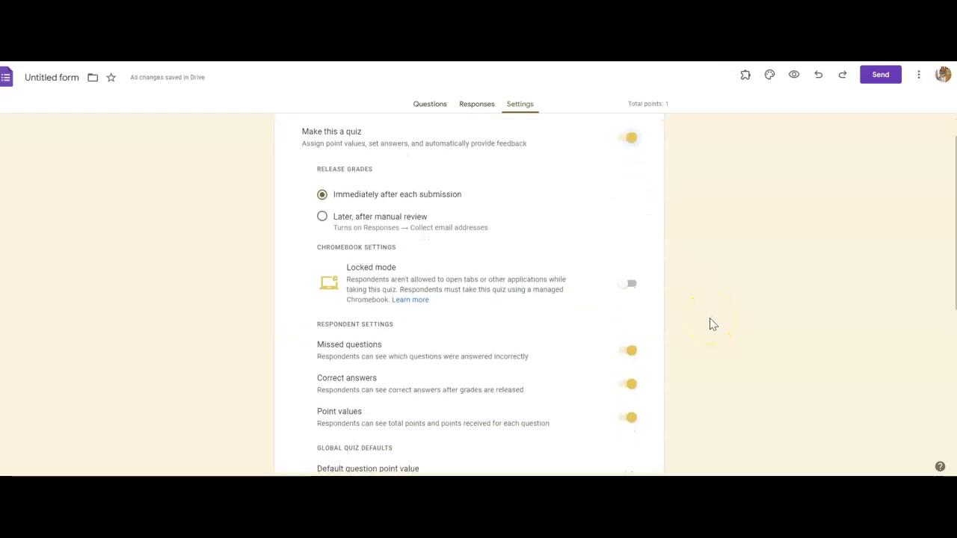
Keep grade release immediately after each submission, and switch the Chromebook locked mode on and back off
{"action": "scroll", "coordinate": [712, 324], "scroll_direction": "up", "scroll_amount": 1}
{"action": "scroll", "coordinate": [712, 323], "scroll_direction": "down", "scroll_amount": 1}
{"action": "scroll", "coordinate": [712, 324], "scroll_direction": "down", "scroll_amount": 2}
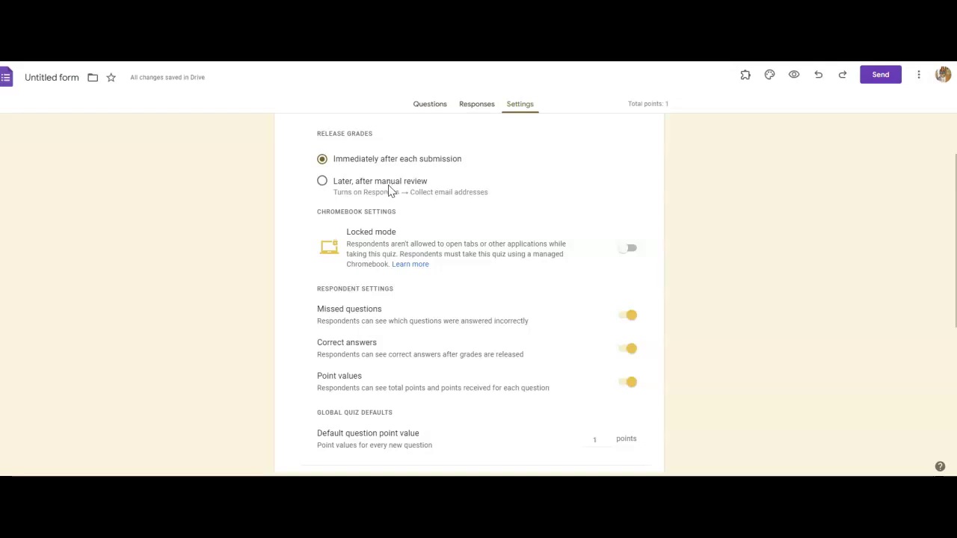
{"action": "left_click", "coordinate": [323, 184]}
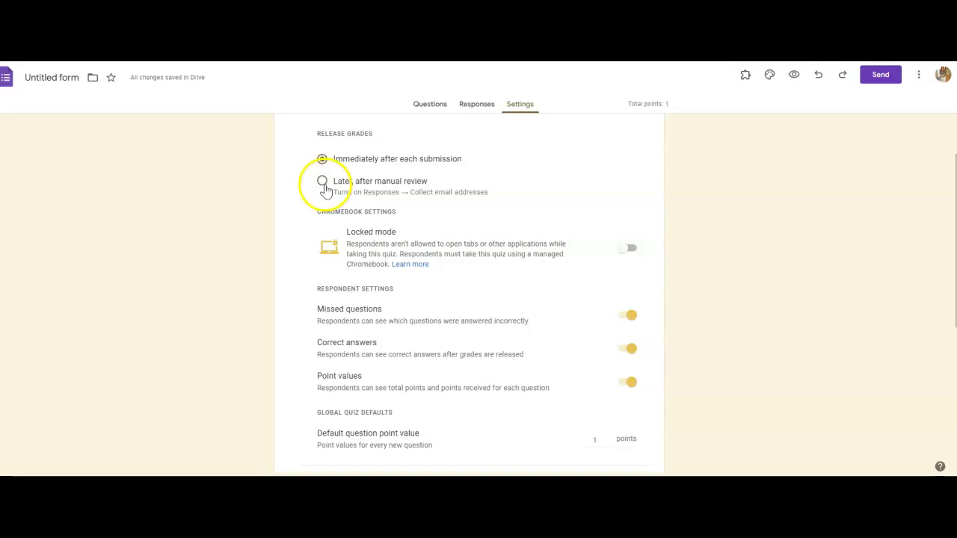
{"action": "left_click", "coordinate": [449, 157]}
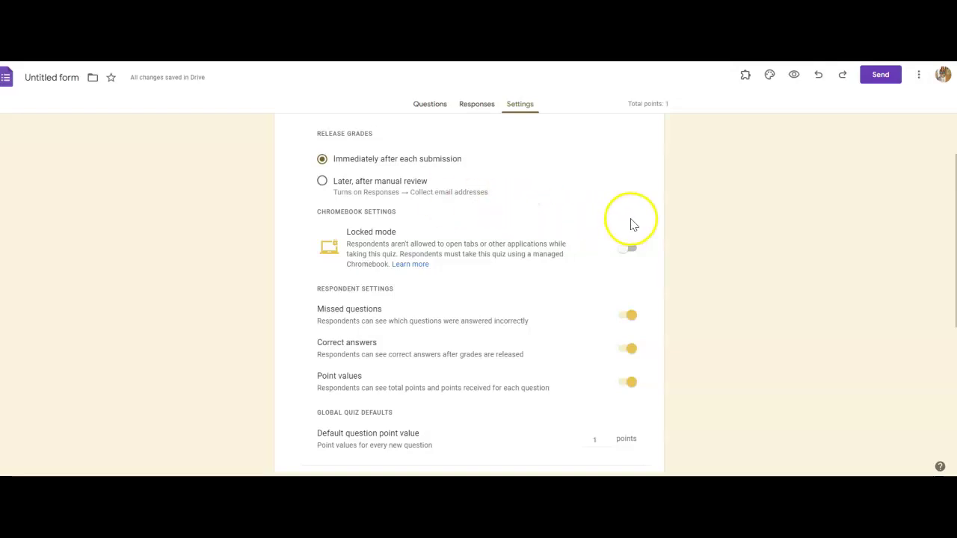
{"action": "left_click", "coordinate": [632, 252]}
{"action": "left_click", "coordinate": [625, 251]}
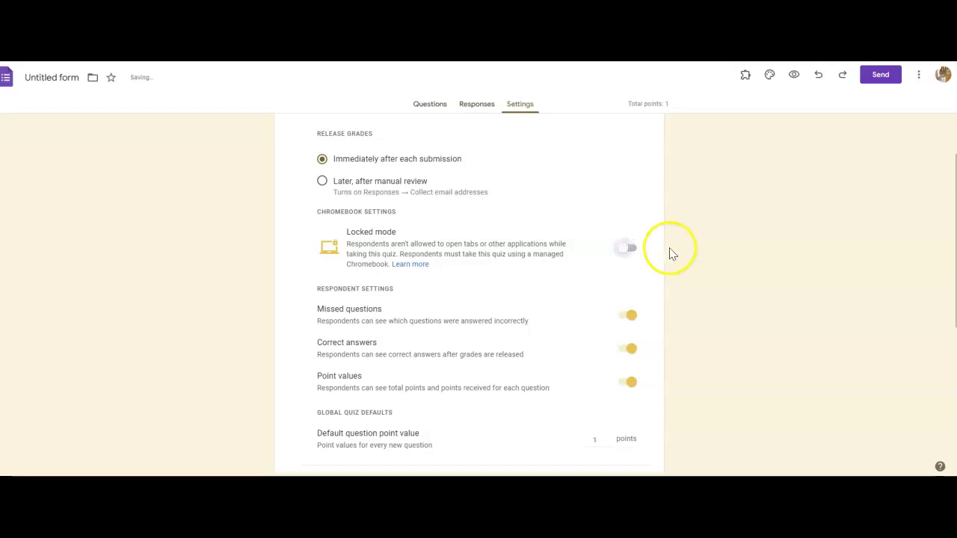
Review the quiz's respondent settings and the default question point value
{"action": "scroll", "coordinate": [580, 348], "scroll_direction": "down", "scroll_amount": 2}
{"action": "scroll", "coordinate": [580, 348], "scroll_direction": "down", "scroll_amount": 1}
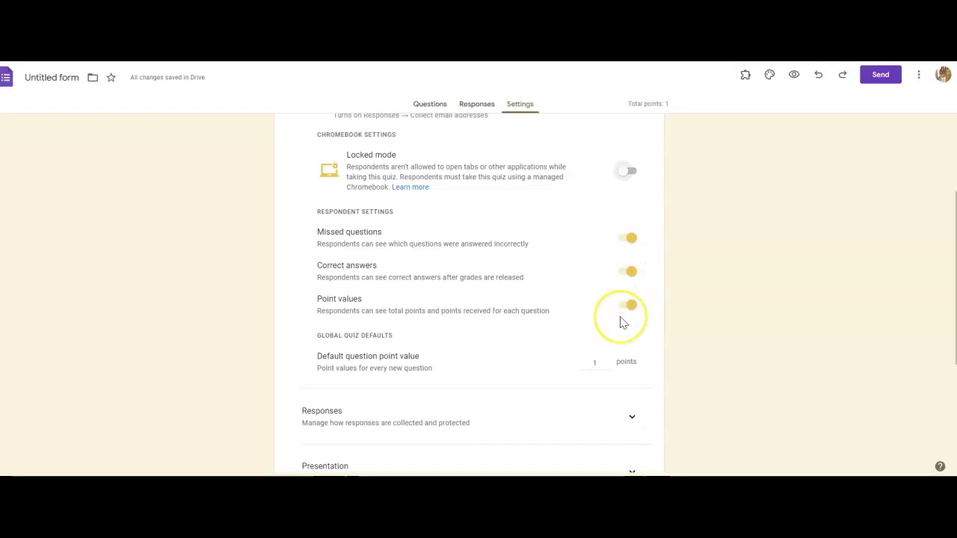
{"action": "scroll", "coordinate": [621, 316], "scroll_direction": "down", "scroll_amount": 1}
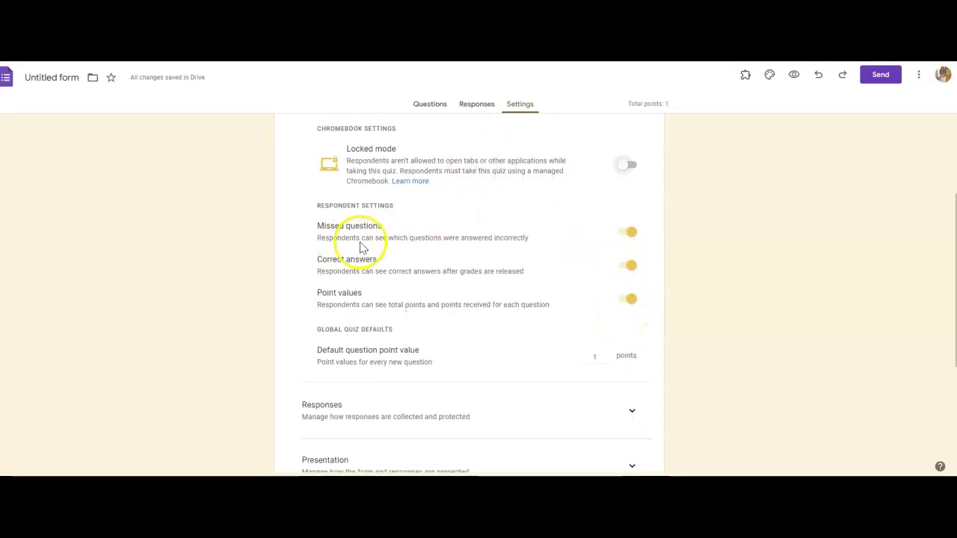
{"action": "scroll", "coordinate": [399, 302], "scroll_direction": "down", "scroll_amount": 2}
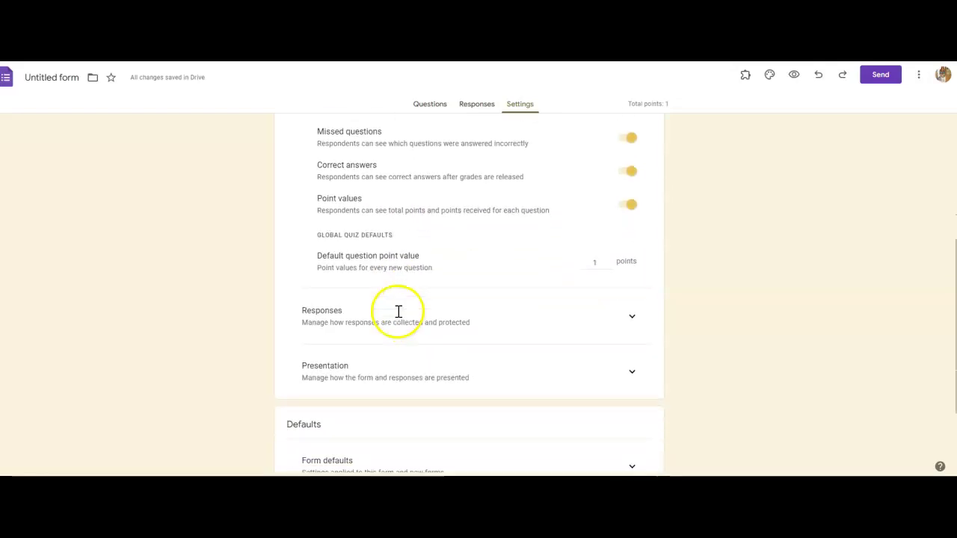
{"action": "scroll", "coordinate": [398, 318], "scroll_direction": "down", "scroll_amount": 3}
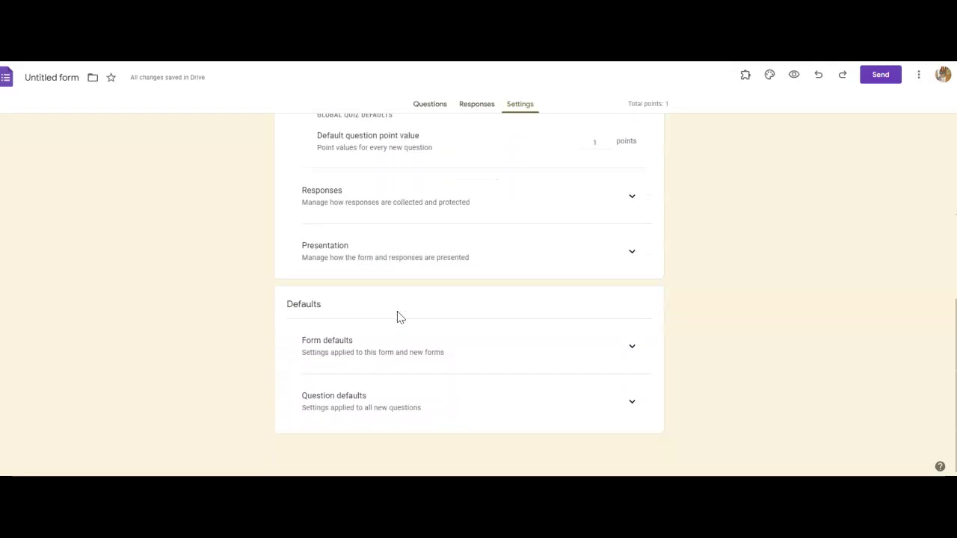
Examine the response settings for email collection, response copies, response editing and required sign-in
{"action": "left_click", "coordinate": [631, 199]}
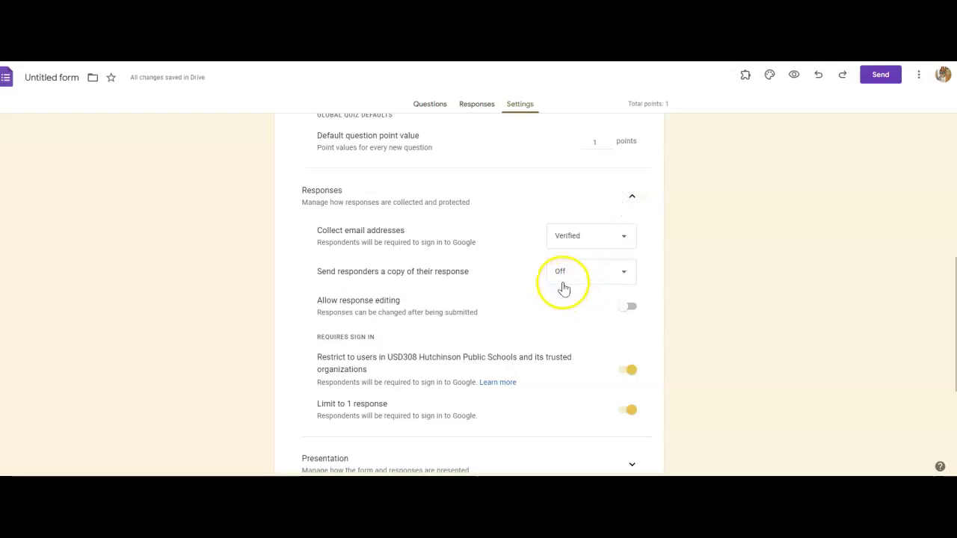
{"action": "scroll", "coordinate": [562, 288], "scroll_direction": "down", "scroll_amount": 1}
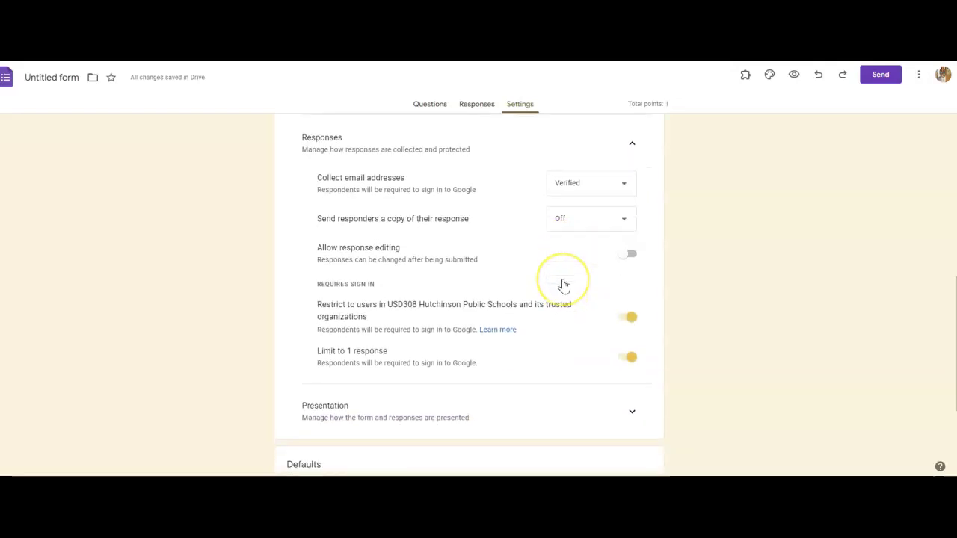
{"action": "left_click", "coordinate": [612, 178]}
{"action": "left_click", "coordinate": [765, 238]}
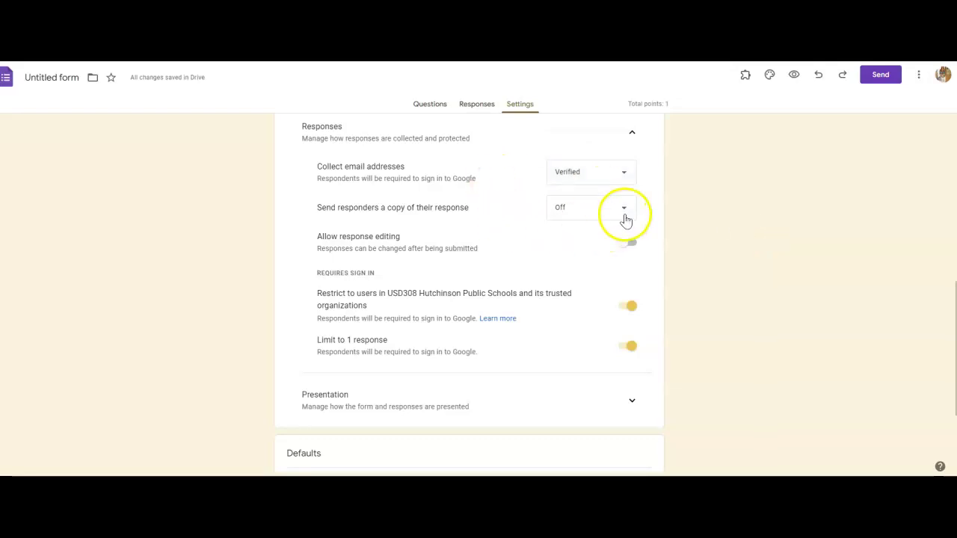
{"action": "scroll", "coordinate": [428, 282], "scroll_direction": "down", "scroll_amount": 1}
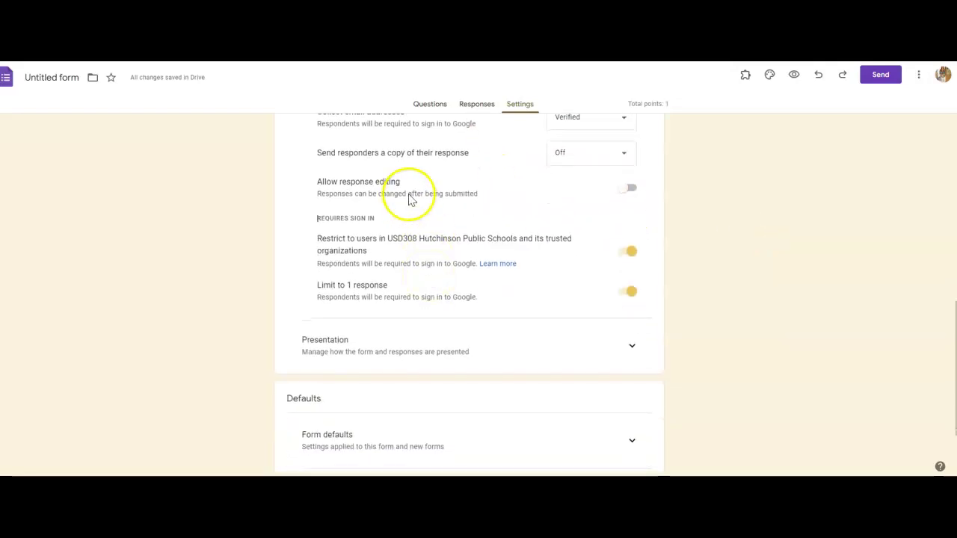
{"action": "scroll", "coordinate": [714, 344], "scroll_direction": "down", "scroll_amount": 1}
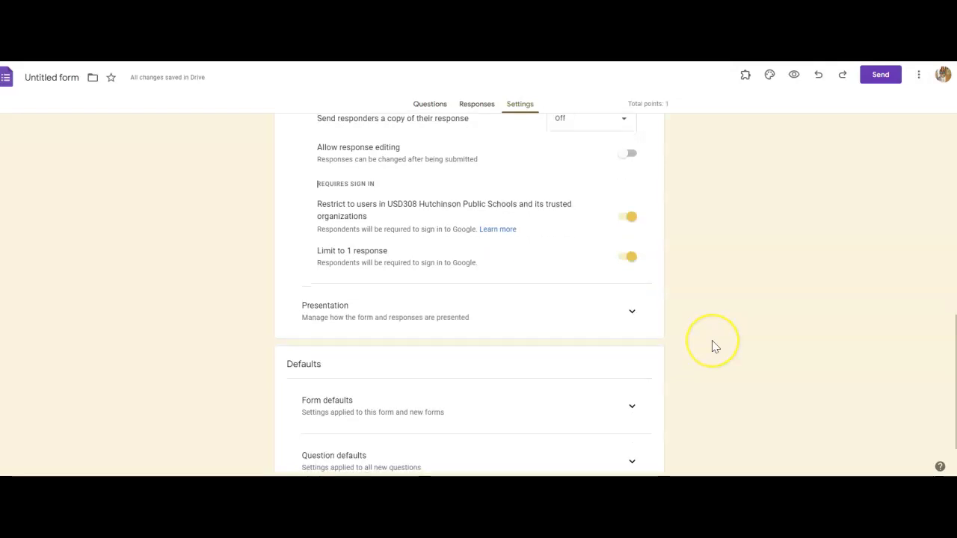
{"action": "scroll", "coordinate": [714, 344], "scroll_direction": "down", "scroll_amount": 1}
{"action": "scroll", "coordinate": [715, 346], "scroll_direction": "up", "scroll_amount": 1}
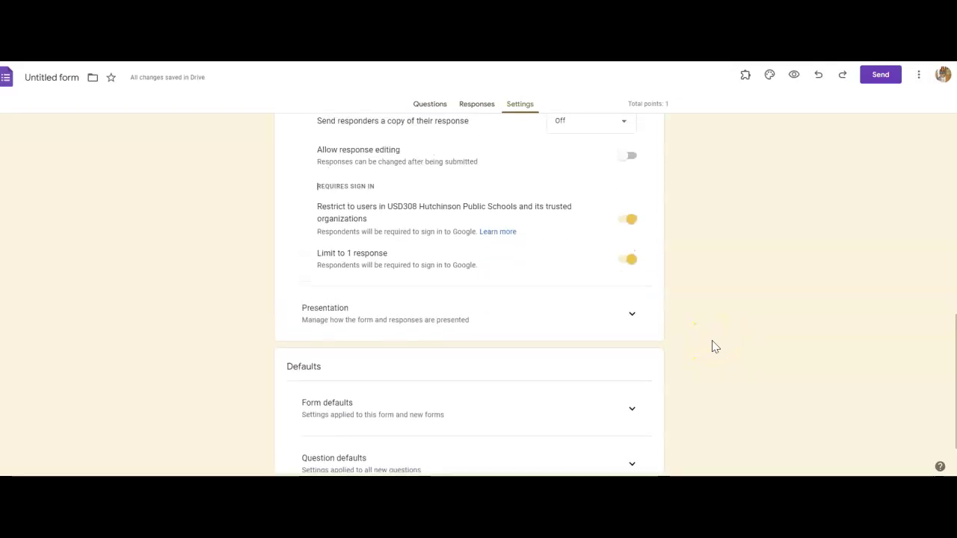
Toggle the restriction to USD308 Hutchinson Public Schools users off and back on, and leave locked mode off
{"action": "left_click", "coordinate": [632, 218]}
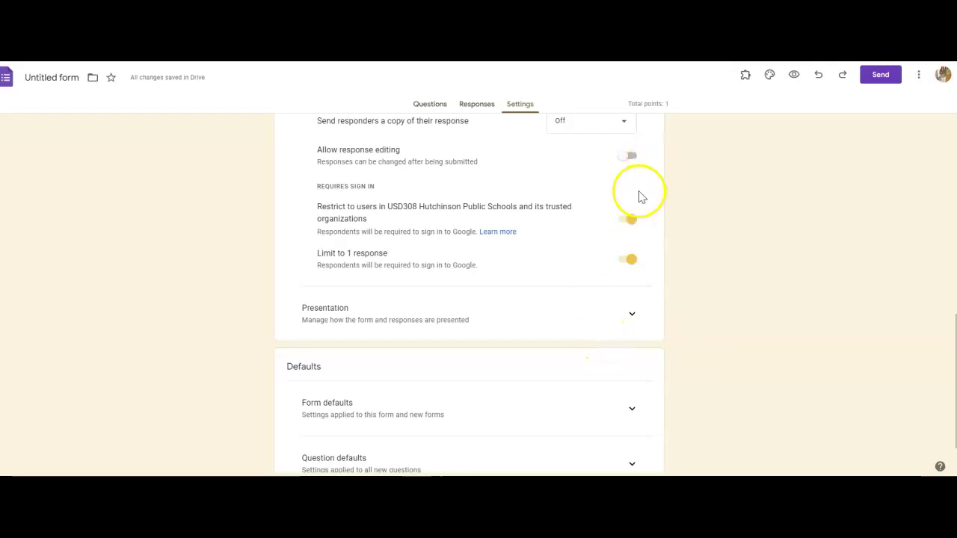
{"action": "left_click", "coordinate": [637, 216]}
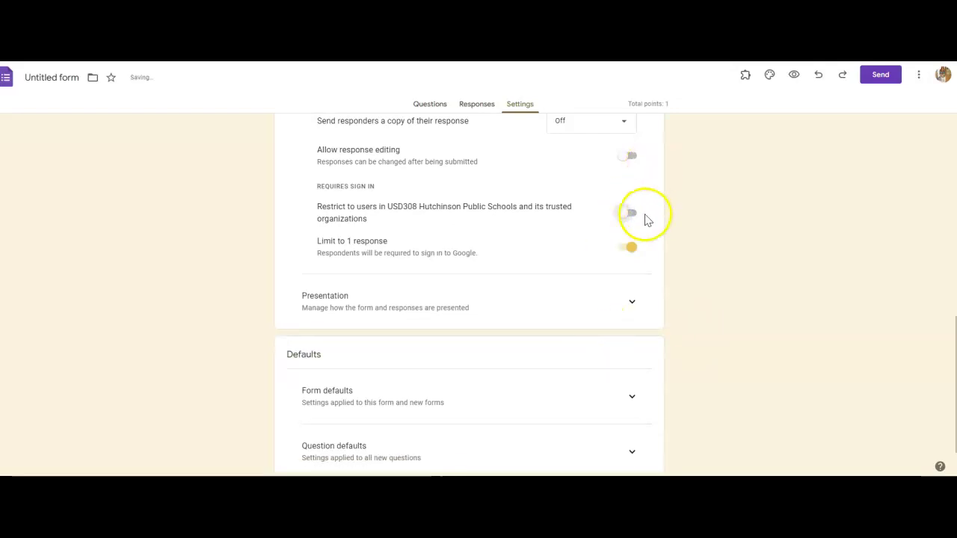
{"action": "left_click", "coordinate": [633, 218]}
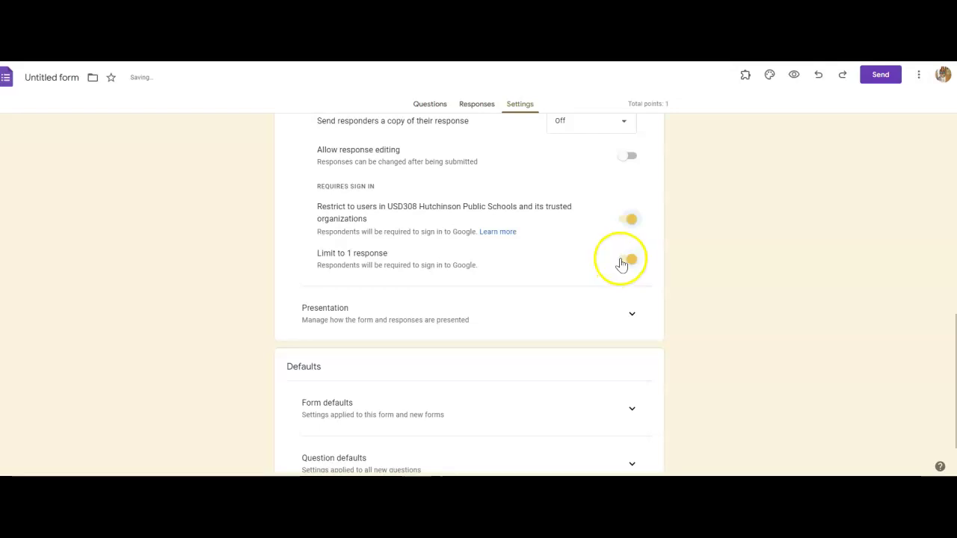
{"action": "scroll", "coordinate": [621, 269], "scroll_direction": "up", "scroll_amount": 6}
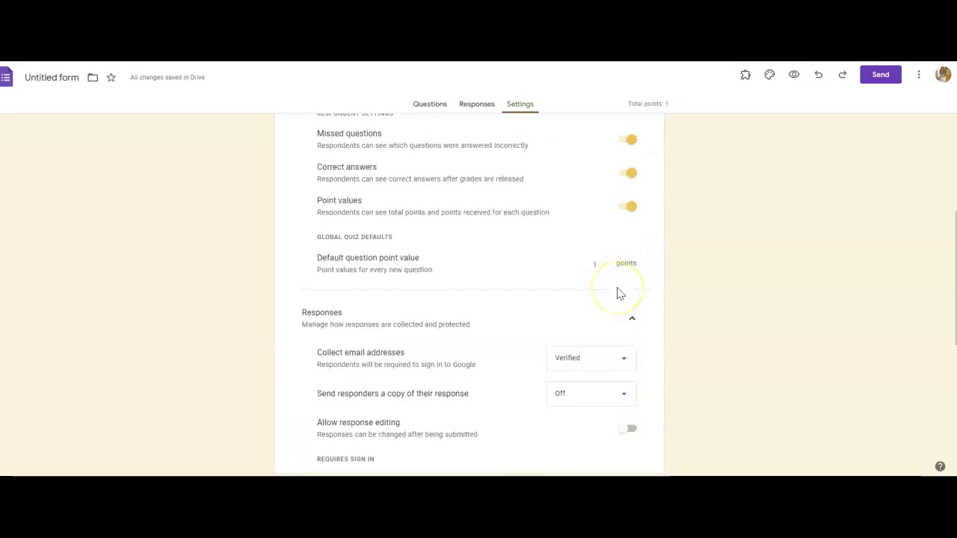
{"action": "left_click", "coordinate": [630, 260]}
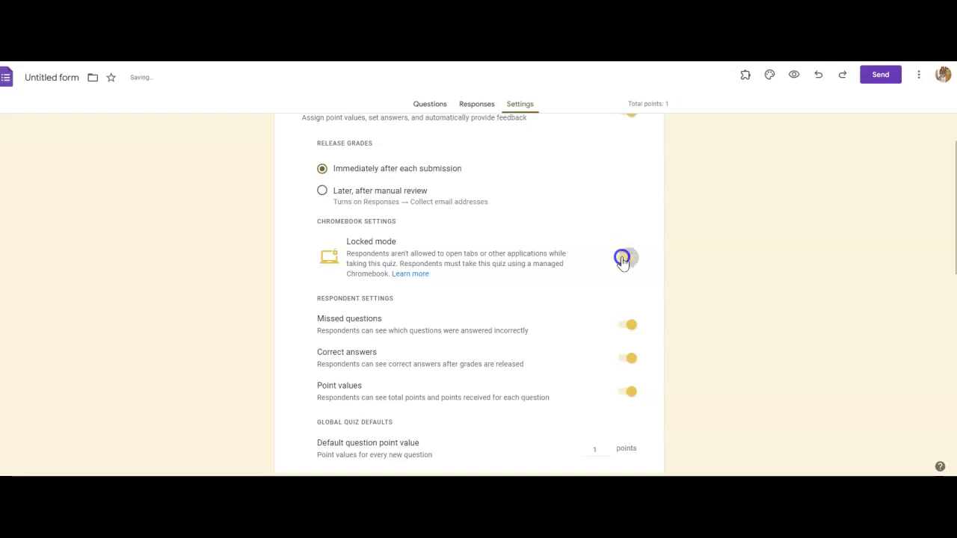
Turn off the limit of one response per respondent
{"action": "scroll", "coordinate": [676, 123], "scroll_direction": "down", "scroll_amount": 7}
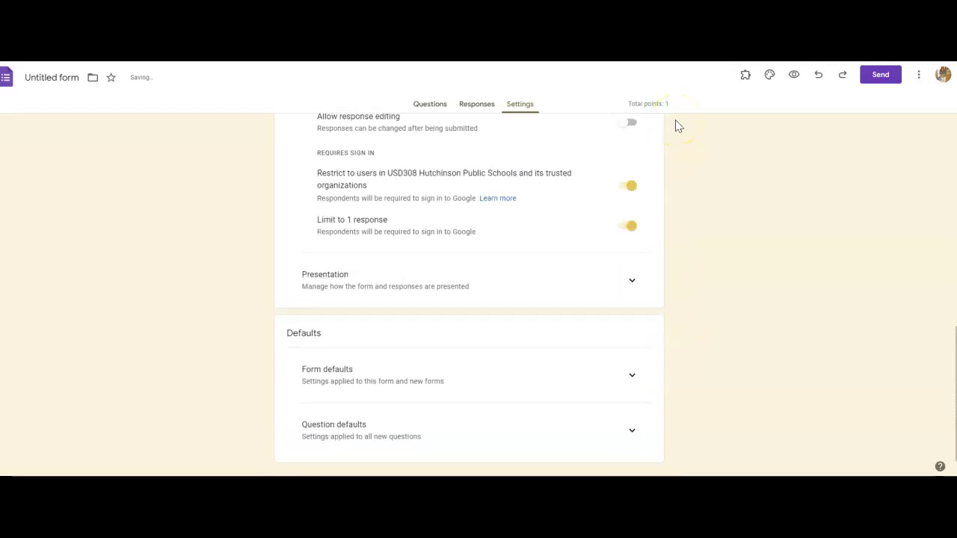
{"action": "left_click", "coordinate": [621, 232]}
{"action": "scroll", "coordinate": [785, 278], "scroll_direction": "down", "scroll_amount": 1}
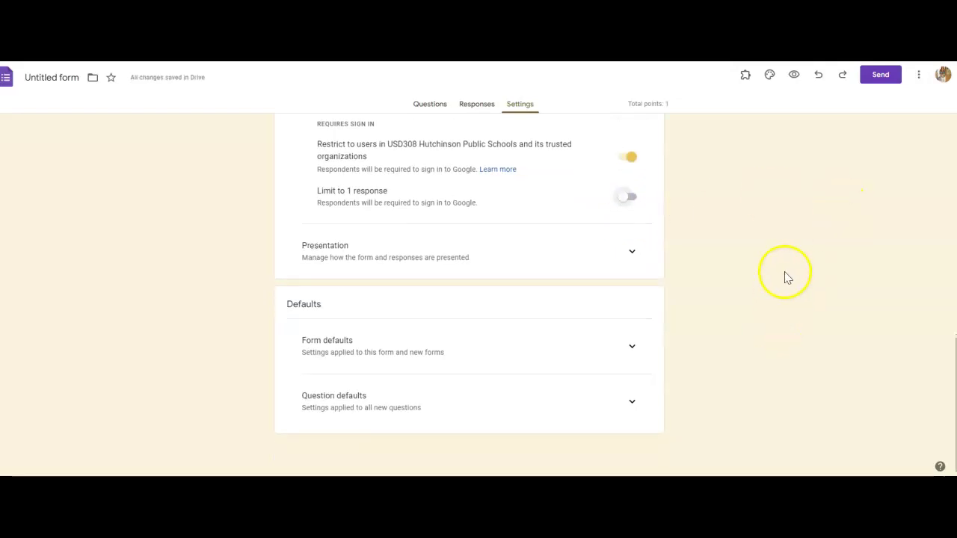
Enable the progress bar in the form's presentation settings, and try shuffling the question order but leave it off
{"action": "left_click", "coordinate": [634, 251]}
{"action": "scroll", "coordinate": [691, 352], "scroll_direction": "down", "scroll_amount": 2}
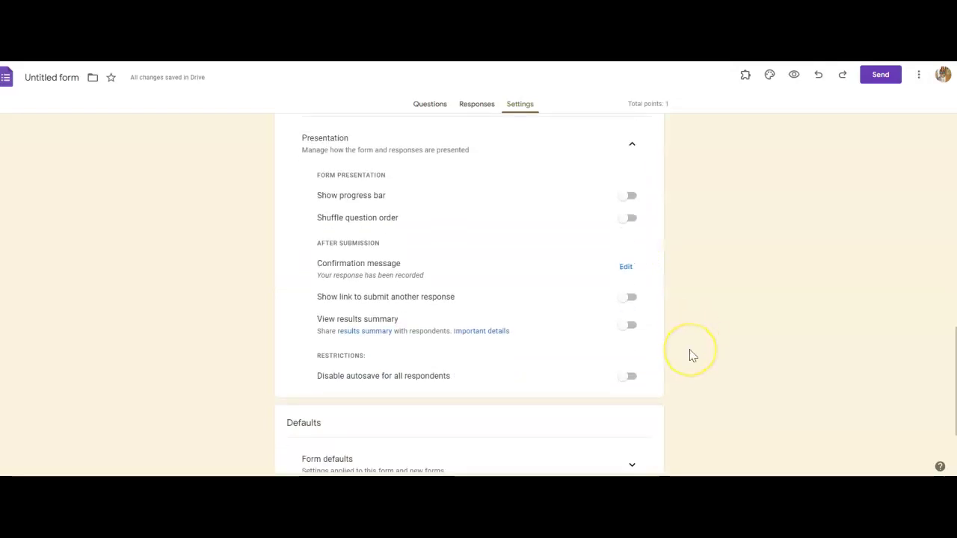
{"action": "scroll", "coordinate": [692, 355], "scroll_direction": "down", "scroll_amount": 1}
{"action": "scroll", "coordinate": [419, 206], "scroll_direction": "up", "scroll_amount": 2}
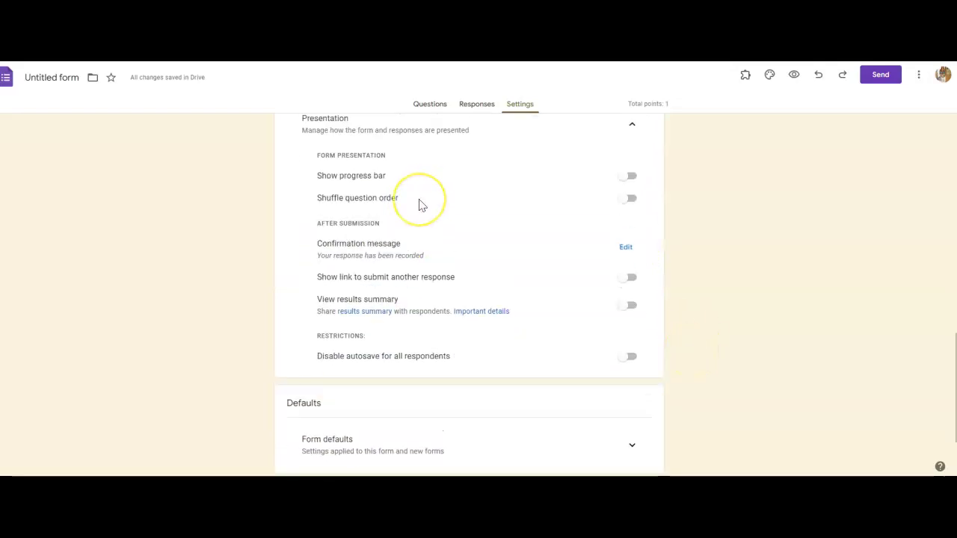
{"action": "scroll", "coordinate": [418, 205], "scroll_direction": "down", "scroll_amount": 1}
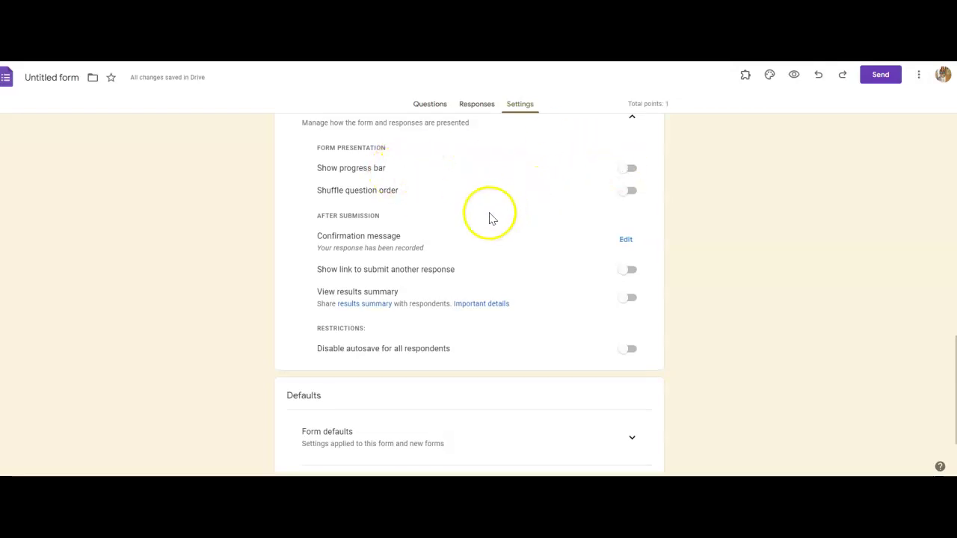
{"action": "left_click", "coordinate": [632, 169]}
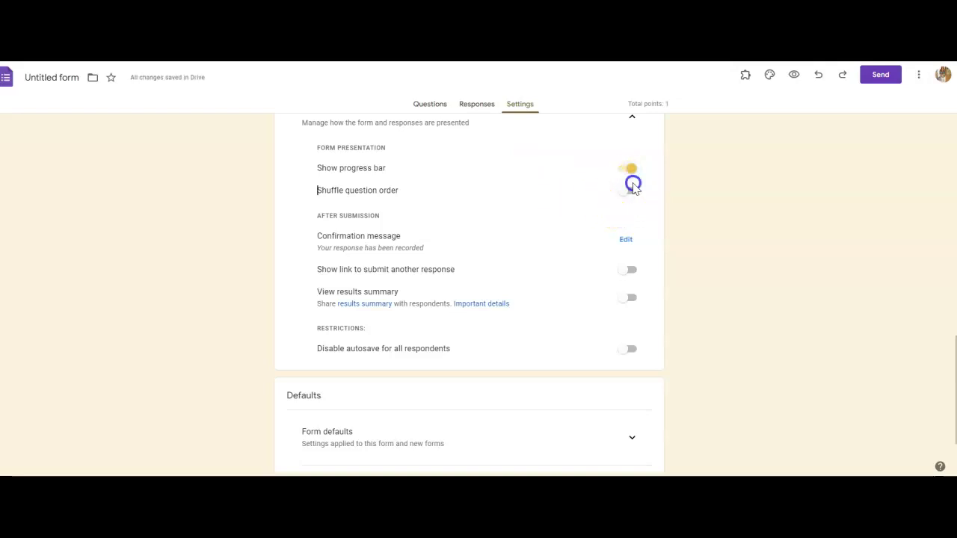
{"action": "left_click", "coordinate": [633, 193]}
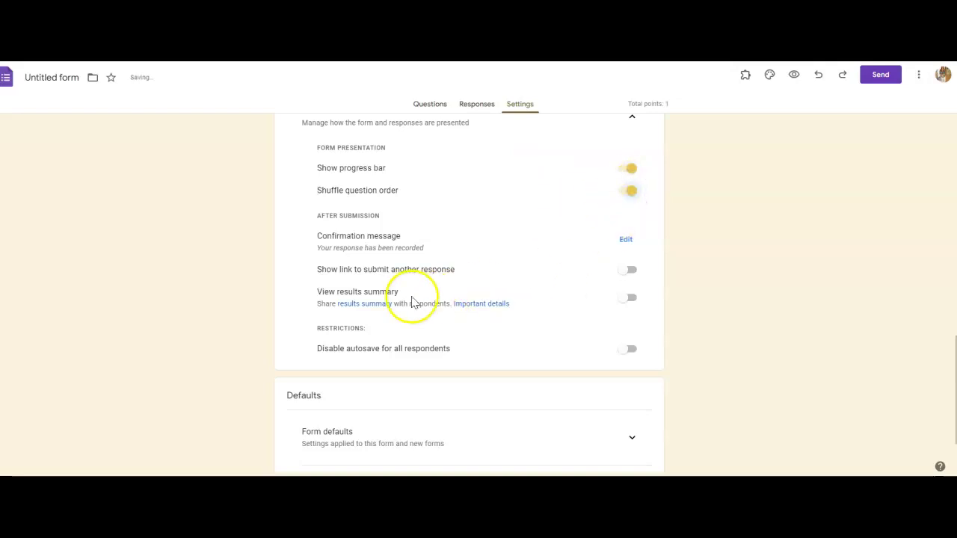
{"action": "left_click", "coordinate": [622, 196]}
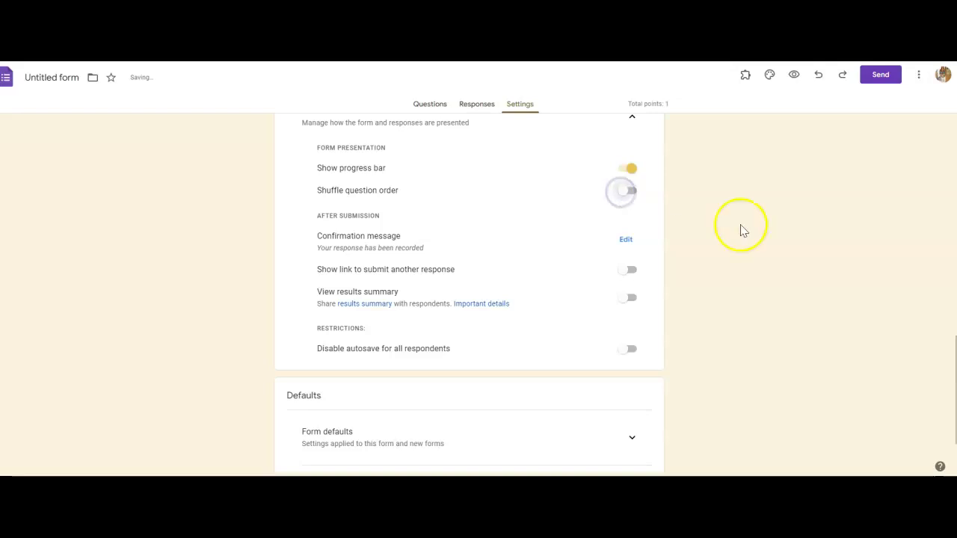
Review the after-submission options and the form and question defaults, and return to the form's questions
{"action": "scroll", "coordinate": [610, 283], "scroll_direction": "down", "scroll_amount": 3}
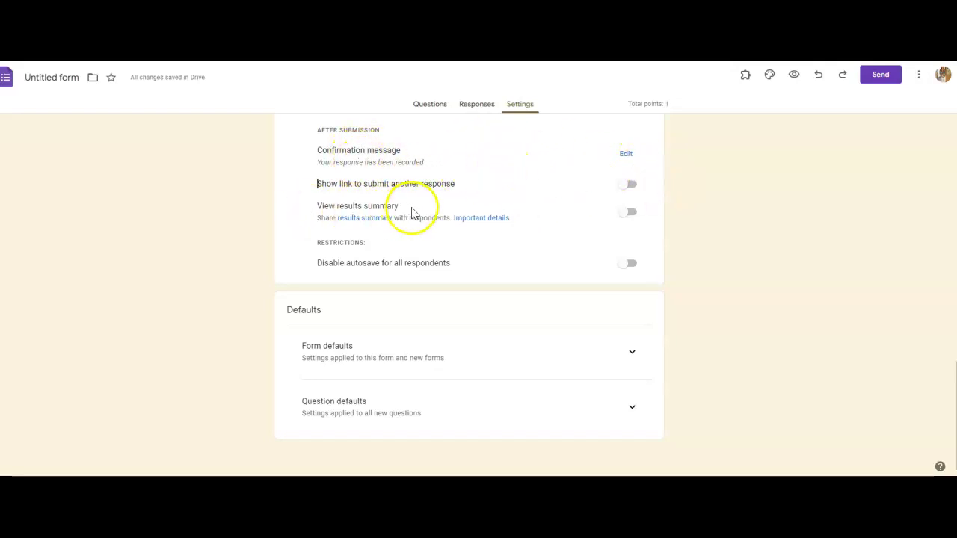
{"action": "scroll", "coordinate": [528, 301], "scroll_direction": "down", "scroll_amount": 1}
{"action": "left_click", "coordinate": [632, 346]}
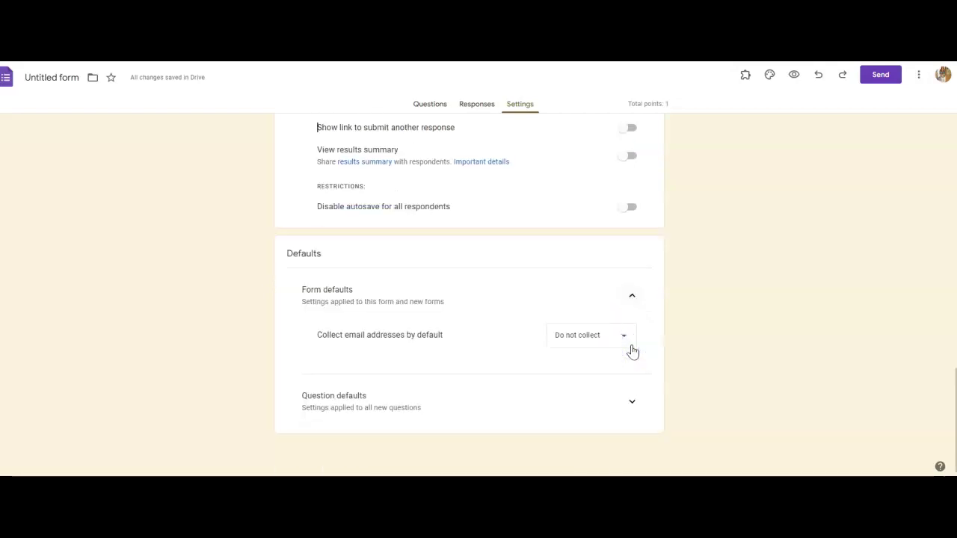
{"action": "left_click", "coordinate": [633, 406]}
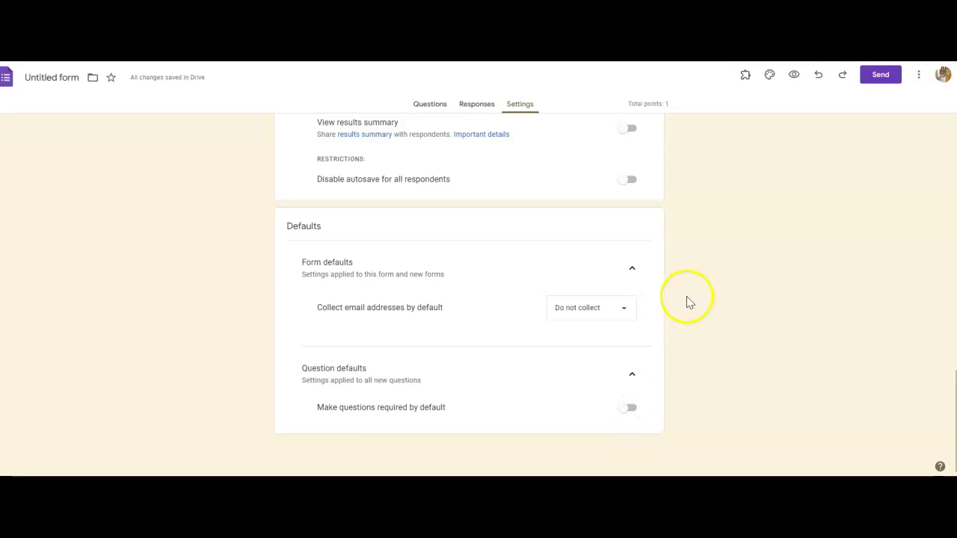
{"action": "scroll", "coordinate": [702, 347], "scroll_direction": "up", "scroll_amount": 20}
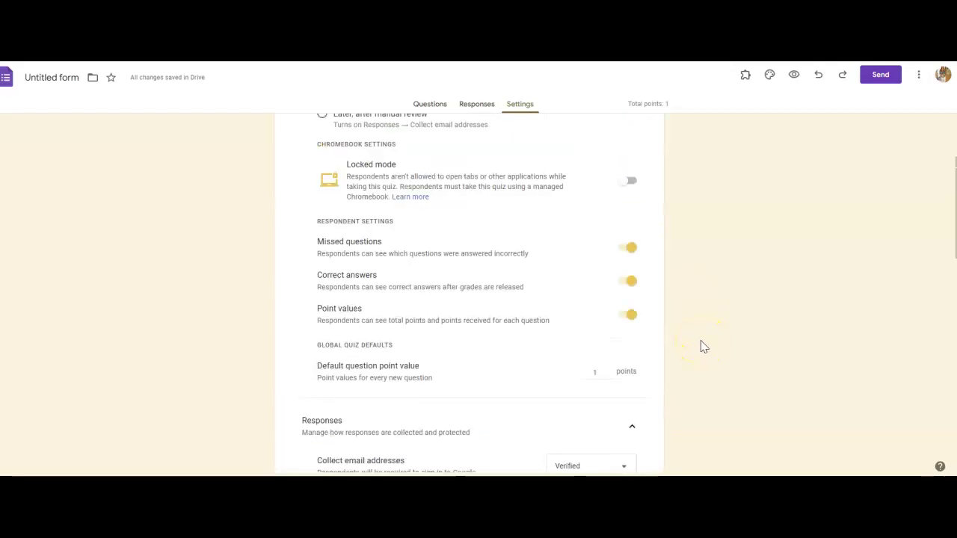
{"action": "left_click", "coordinate": [431, 107]}
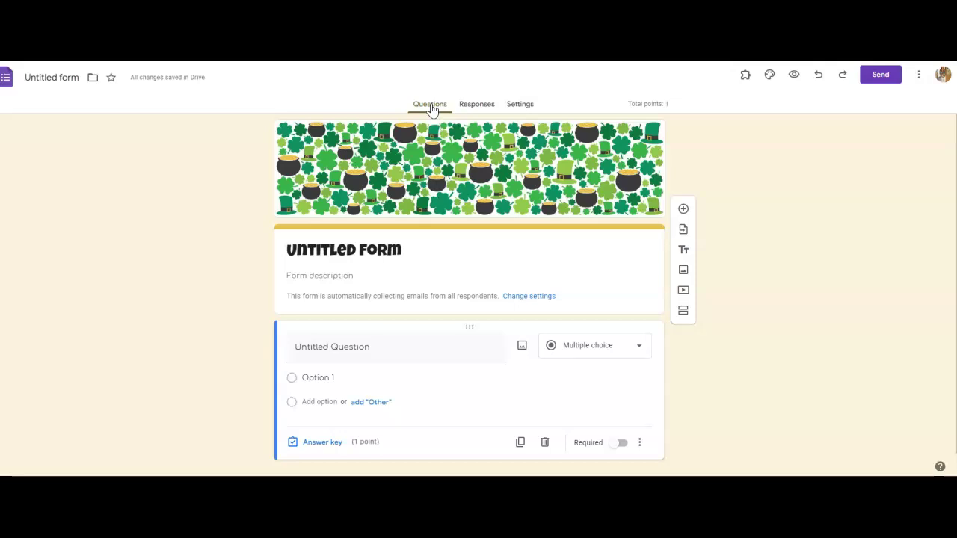
Title the form "Quiz" and apply the same name to the form file
{"action": "left_click", "coordinate": [651, 159]}
{"action": "scroll", "coordinate": [762, 362], "scroll_direction": "down", "scroll_amount": 1}
{"action": "scroll", "coordinate": [763, 362], "scroll_direction": "up", "scroll_amount": 1}
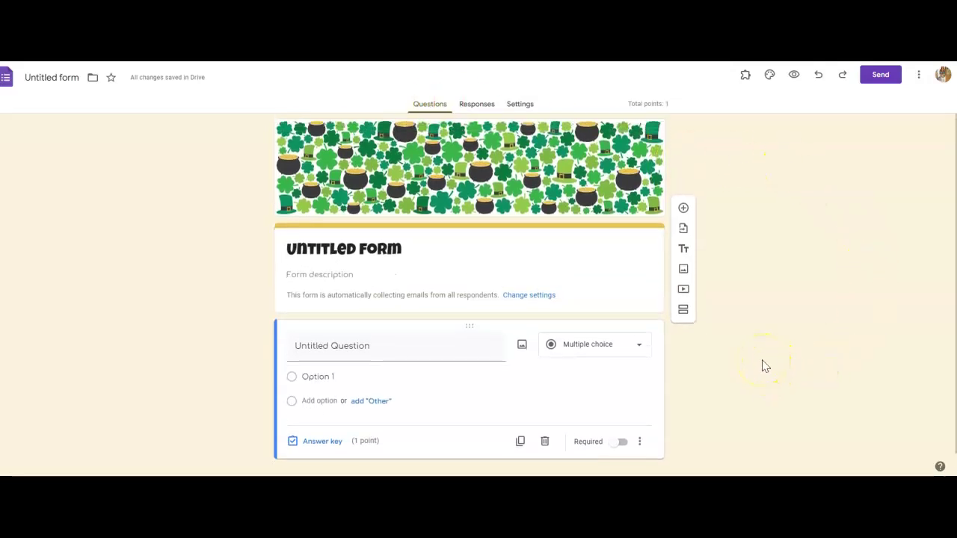
{"action": "double_click", "coordinate": [367, 249]}
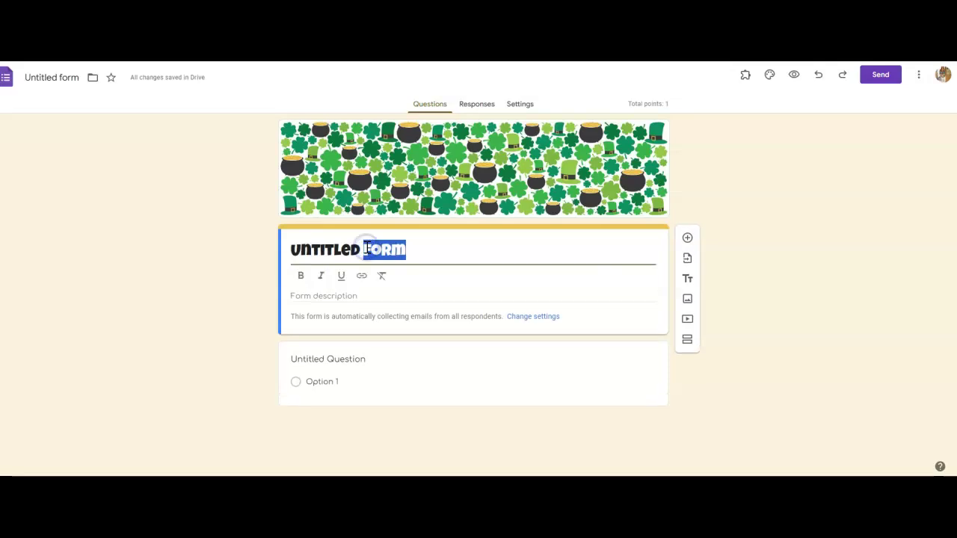
{"action": "left_click", "coordinate": [367, 249]}
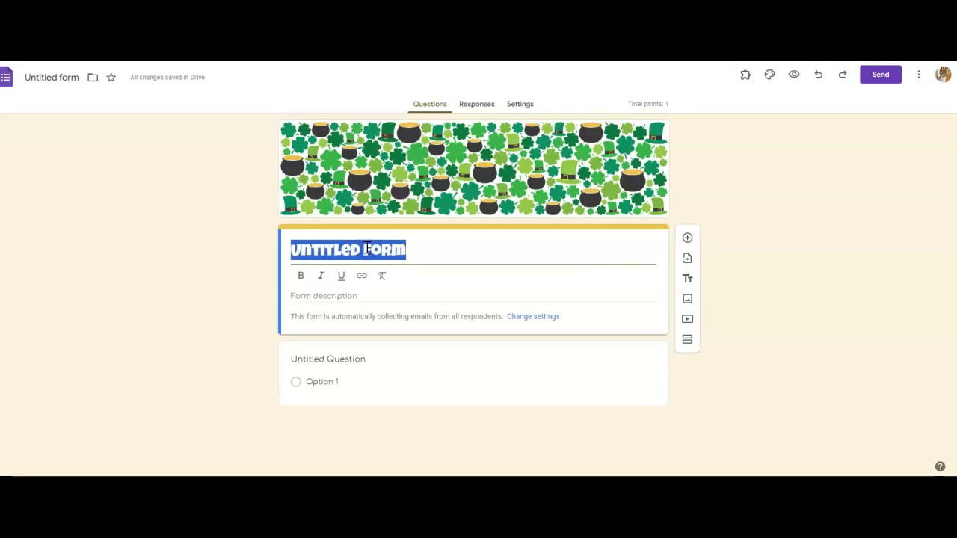
{"action": "type", "text": "Quiz"}
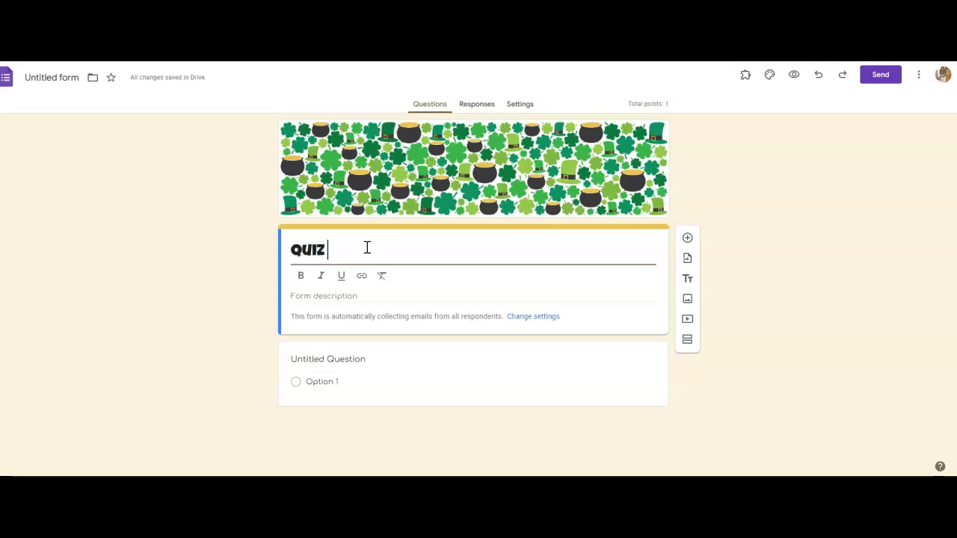
{"action": "left_click", "coordinate": [818, 157]}
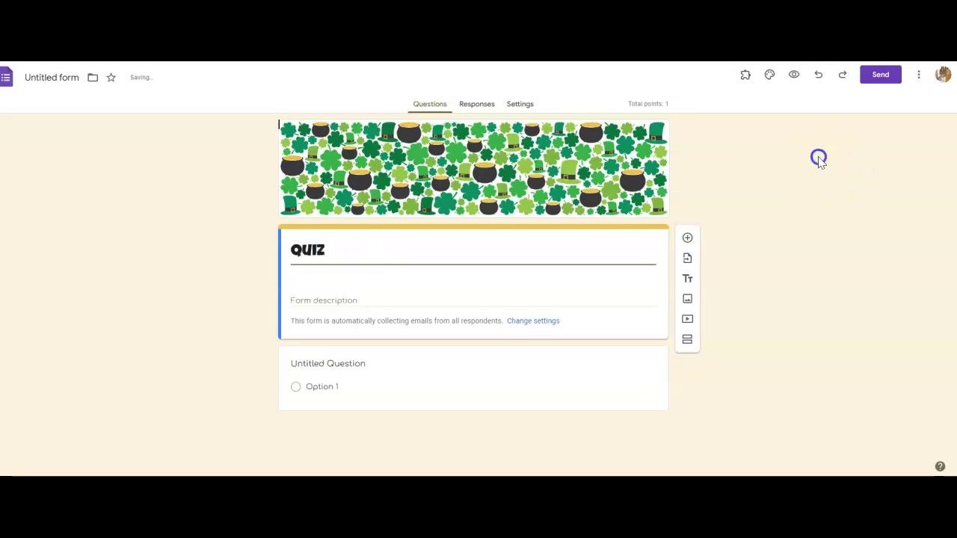
{"action": "left_click", "coordinate": [52, 77]}
{"action": "left_click", "coordinate": [73, 208]}
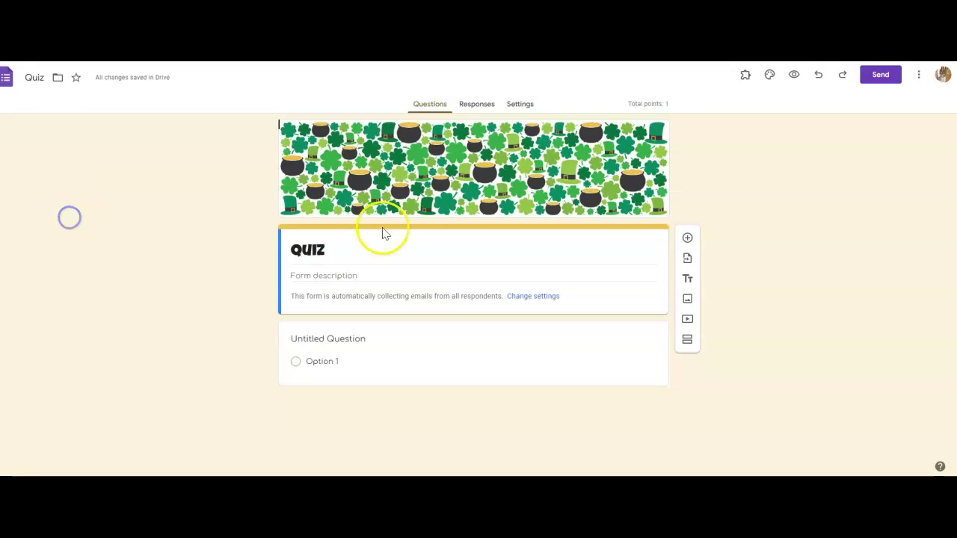
Review the available question types for the untitled question and leave it as multiple choice
{"action": "left_click", "coordinate": [405, 280]}
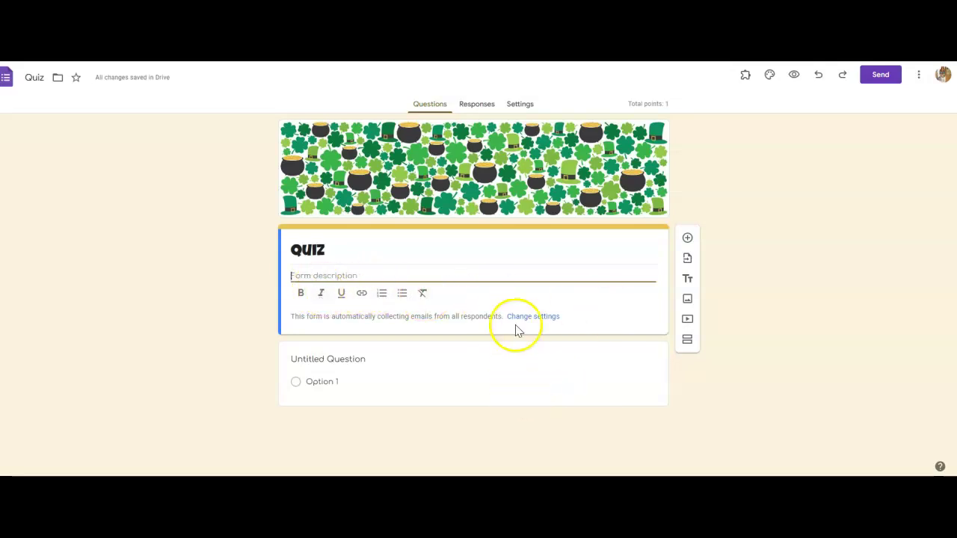
{"action": "left_click", "coordinate": [463, 374]}
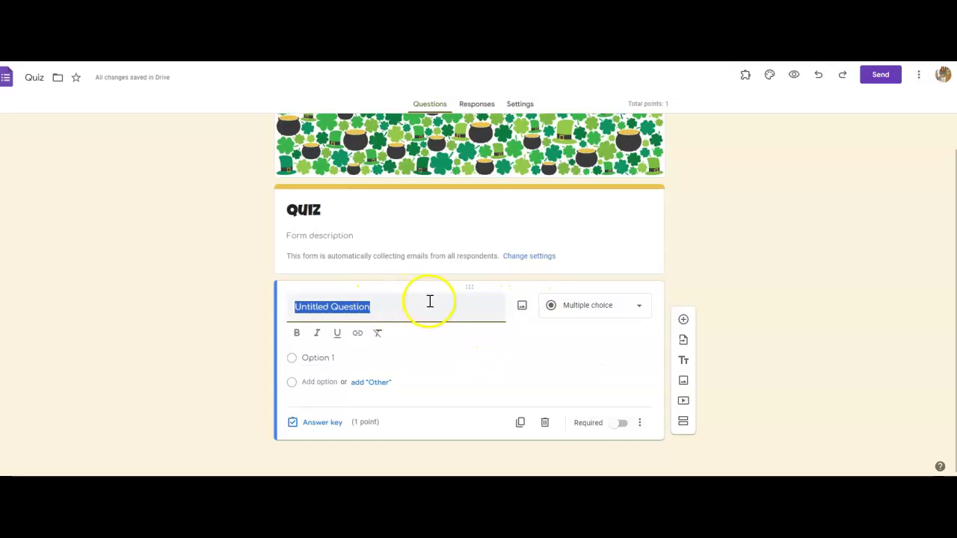
{"action": "left_click", "coordinate": [588, 316]}
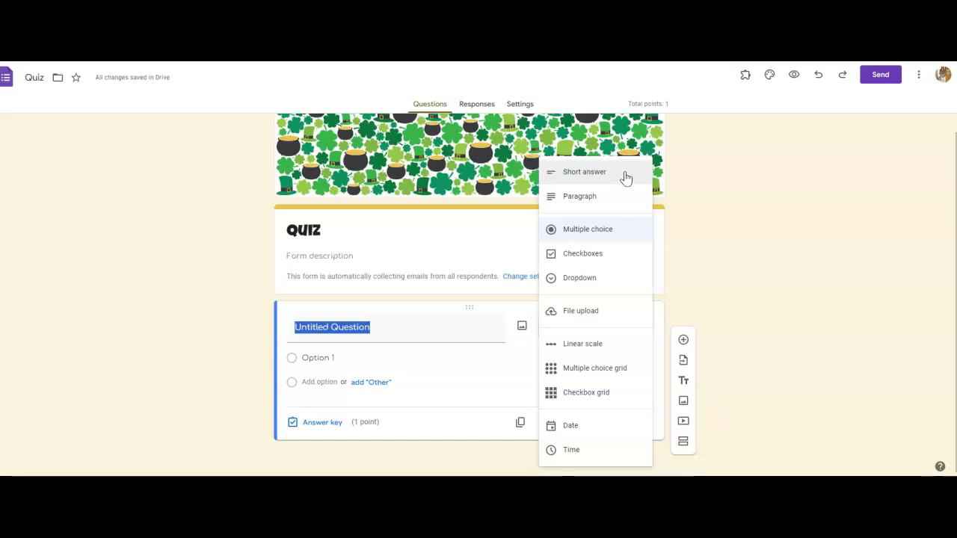
{"action": "left_click", "coordinate": [621, 202]}
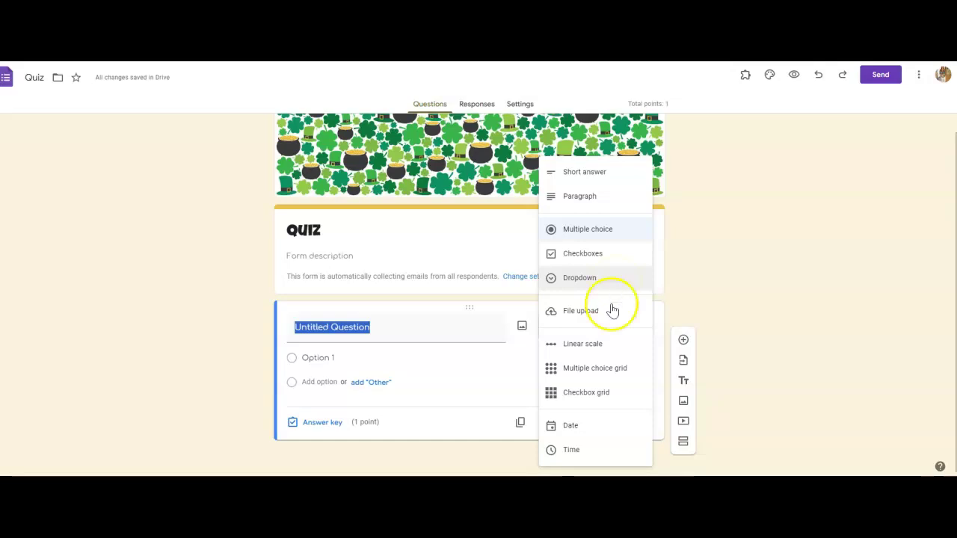
{"action": "left_click", "coordinate": [766, 320]}
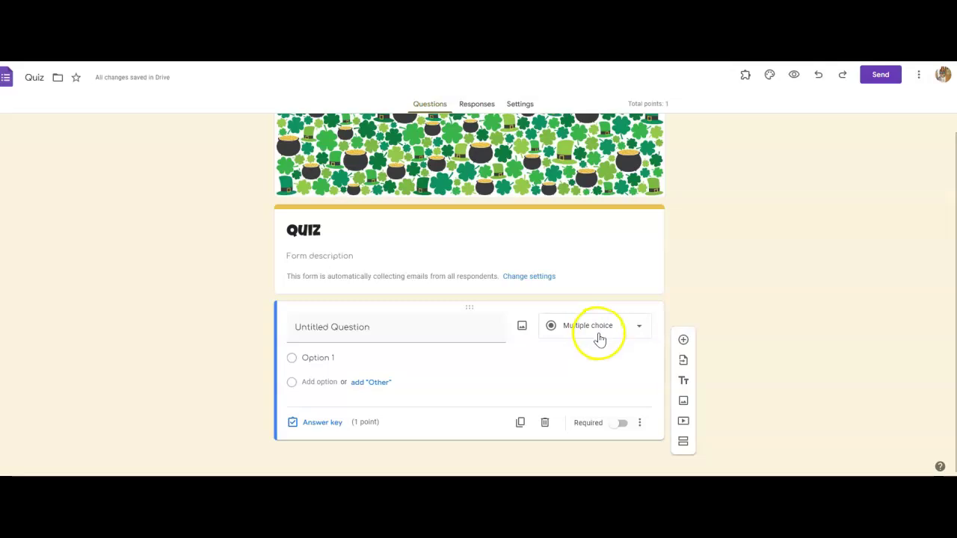
Extend the untitled multiple-choice question with default answer choices from Option 2 through Option 7
{"action": "left_click", "coordinate": [423, 331]}
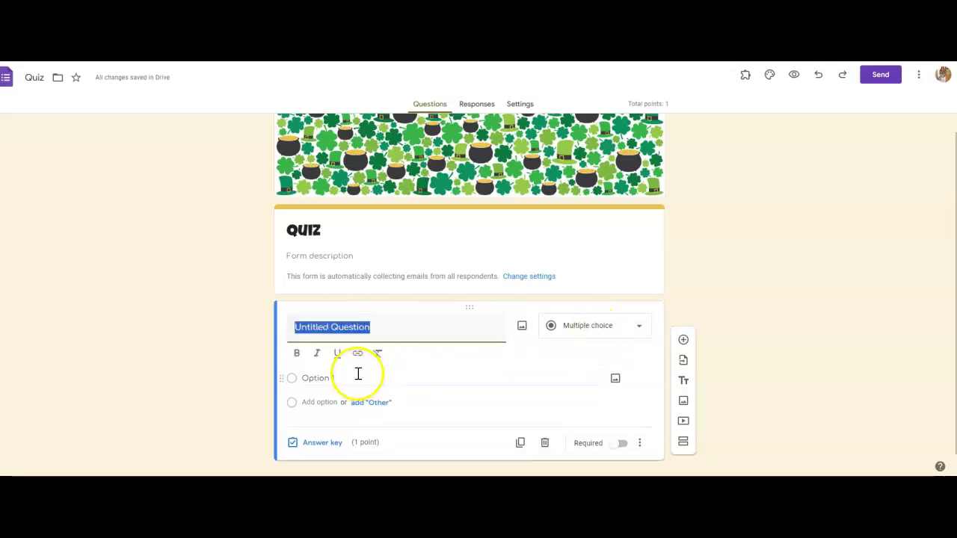
{"action": "left_click", "coordinate": [357, 376]}
{"action": "left_click", "coordinate": [358, 379]}
{"action": "key", "text": "Return"}
{"action": "key", "text": "Return"}
{"action": "key", "text": "Return"}
{"action": "key", "text": "Return"}
{"action": "key", "text": "Return"}
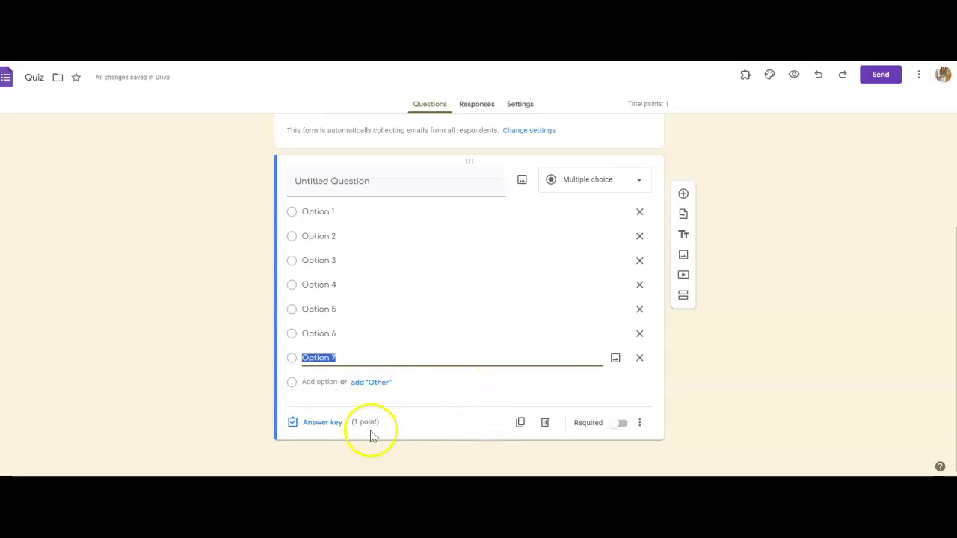
Make the multiple-choice question required and check its additional options without choosing any
{"action": "left_click", "coordinate": [623, 424]}
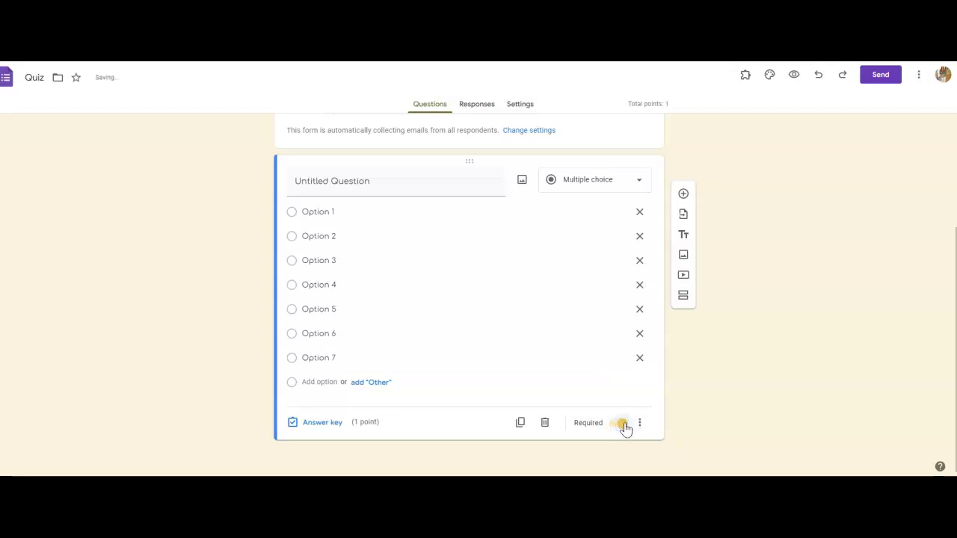
{"action": "left_click", "coordinate": [640, 424]}
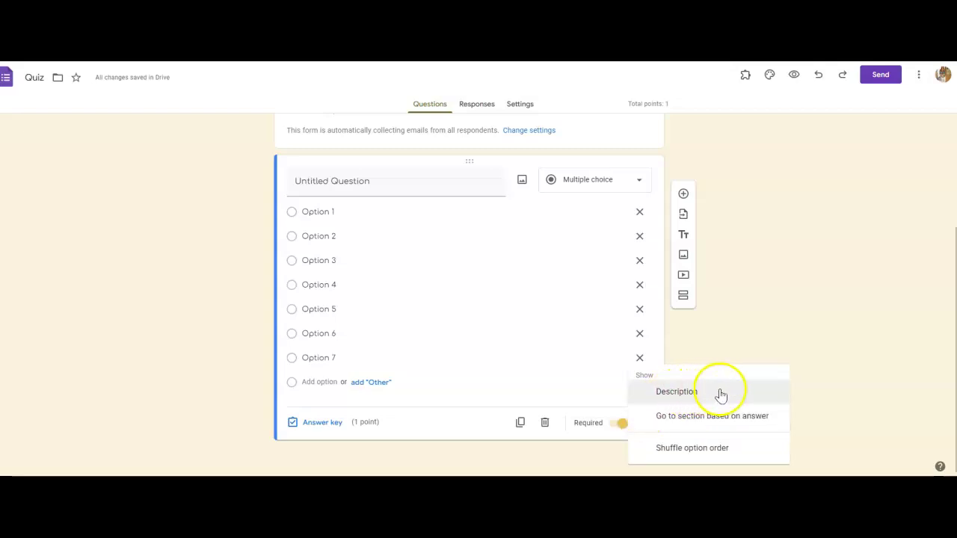
{"action": "left_click", "coordinate": [795, 344]}
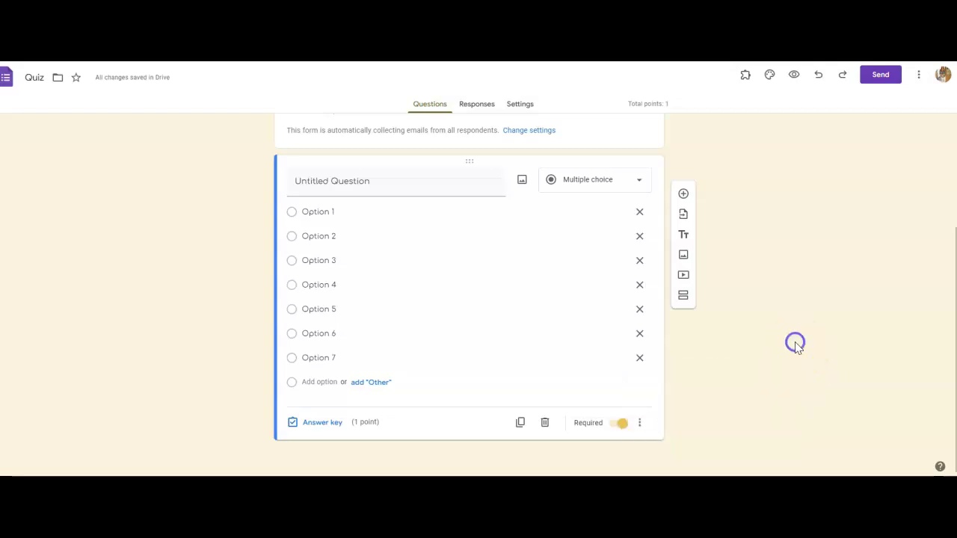
Mark Option 4 as the correct answer in the question's answer key
{"action": "left_click", "coordinate": [334, 422]}
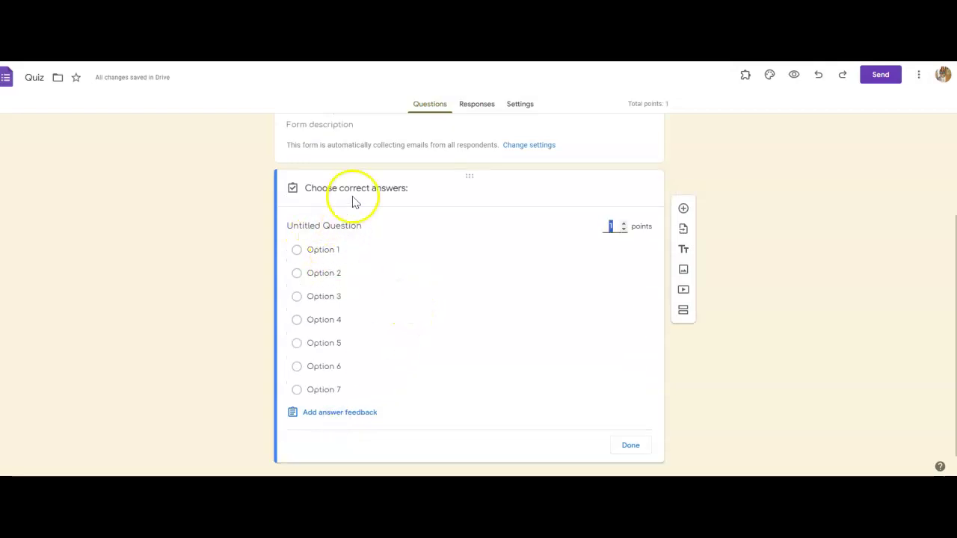
{"action": "left_click", "coordinate": [297, 320]}
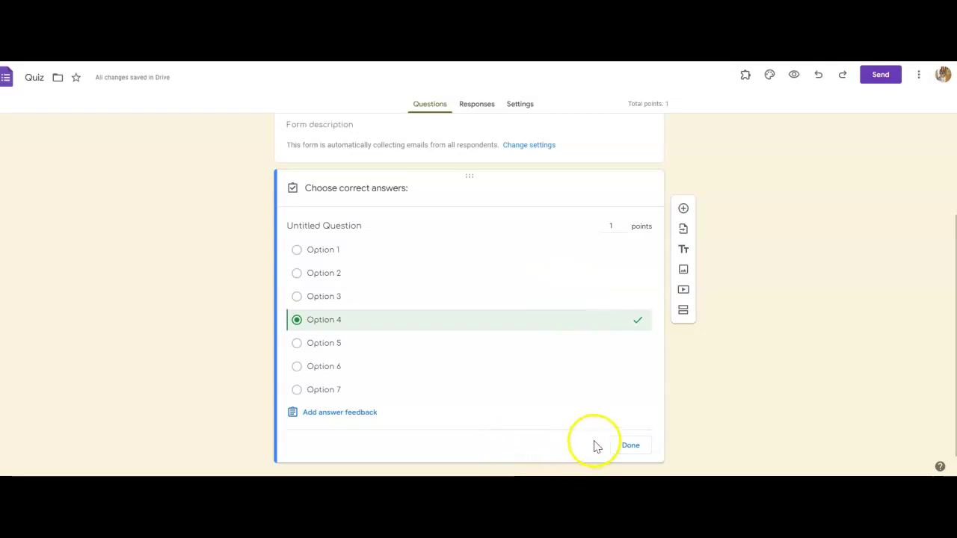
{"action": "left_click", "coordinate": [632, 447]}
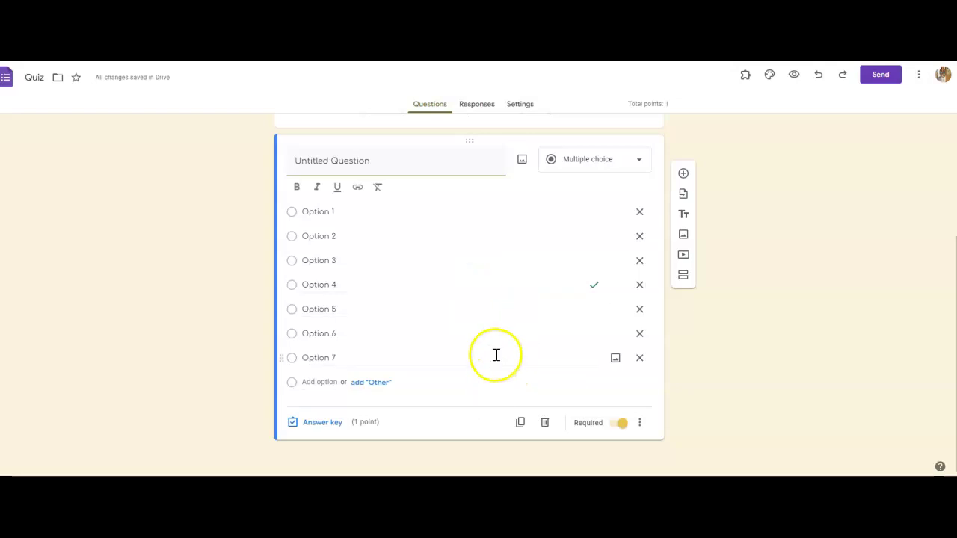
Duplicate the required multiple-choice question and look over both questions in the form
{"action": "scroll", "coordinate": [539, 421], "scroll_direction": "up", "scroll_amount": 2}
{"action": "scroll", "coordinate": [540, 416], "scroll_direction": "down", "scroll_amount": 2}
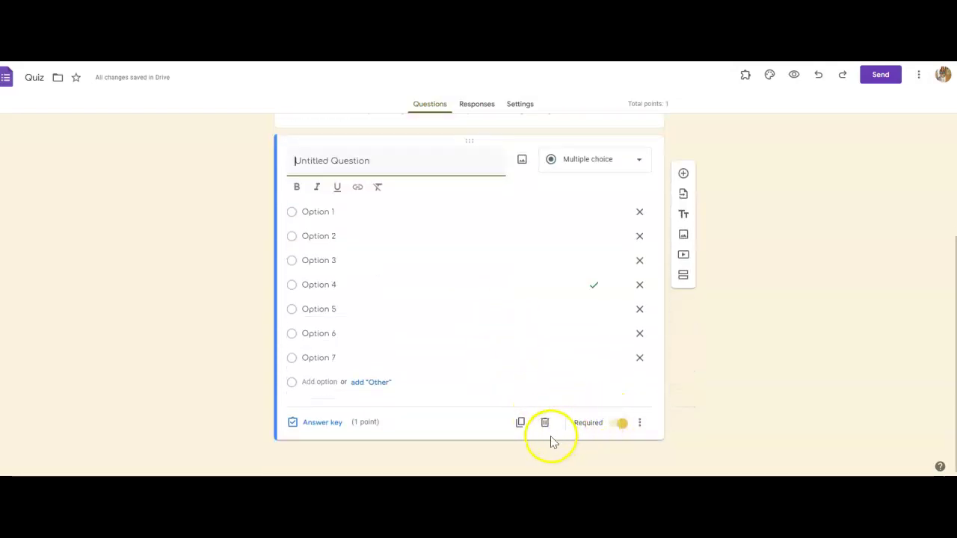
{"action": "left_click", "coordinate": [521, 424]}
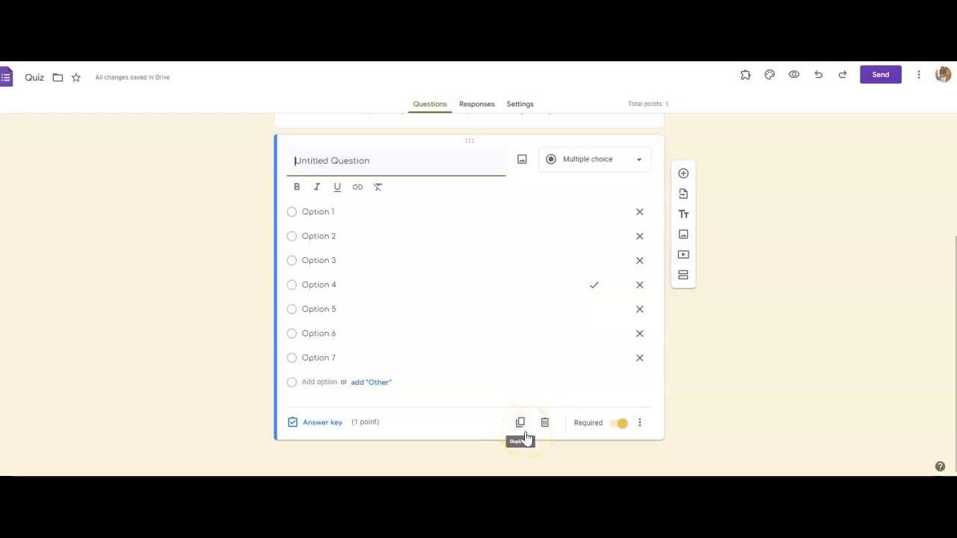
{"action": "left_click", "coordinate": [524, 432]}
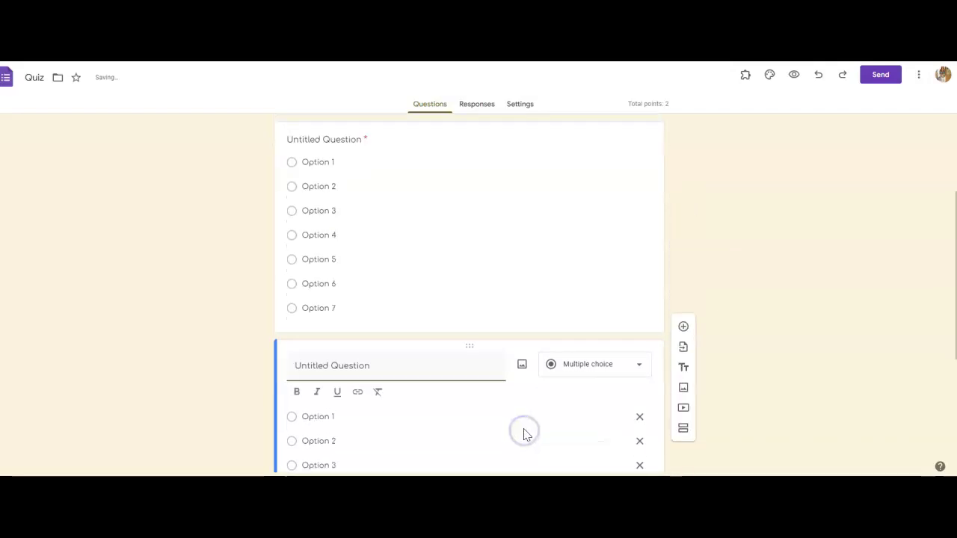
{"action": "scroll", "coordinate": [525, 432], "scroll_direction": "up", "scroll_amount": 4}
{"action": "scroll", "coordinate": [527, 435], "scroll_direction": "up", "scroll_amount": 2}
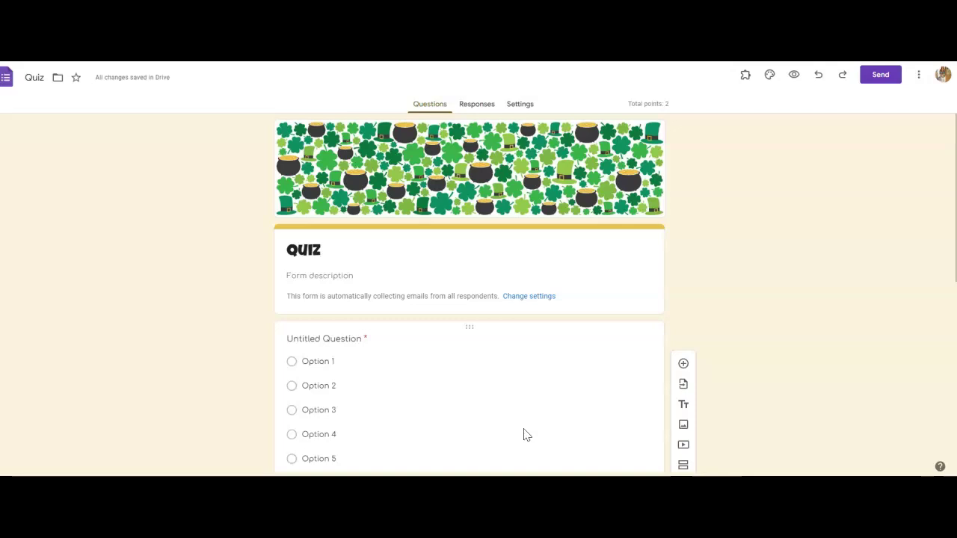
{"action": "left_click", "coordinate": [583, 425]}
{"action": "left_click", "coordinate": [729, 330]}
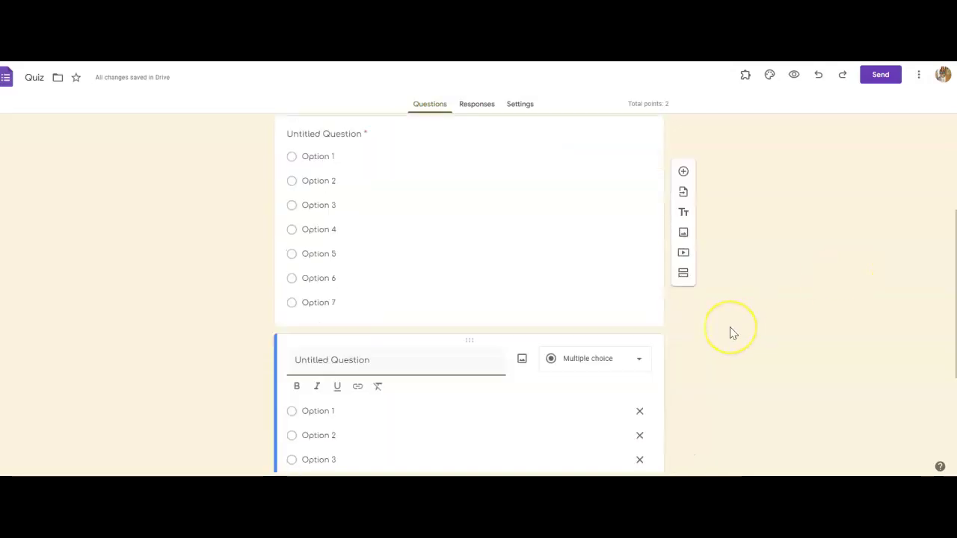
{"action": "scroll", "coordinate": [732, 334], "scroll_direction": "up", "scroll_amount": 2}
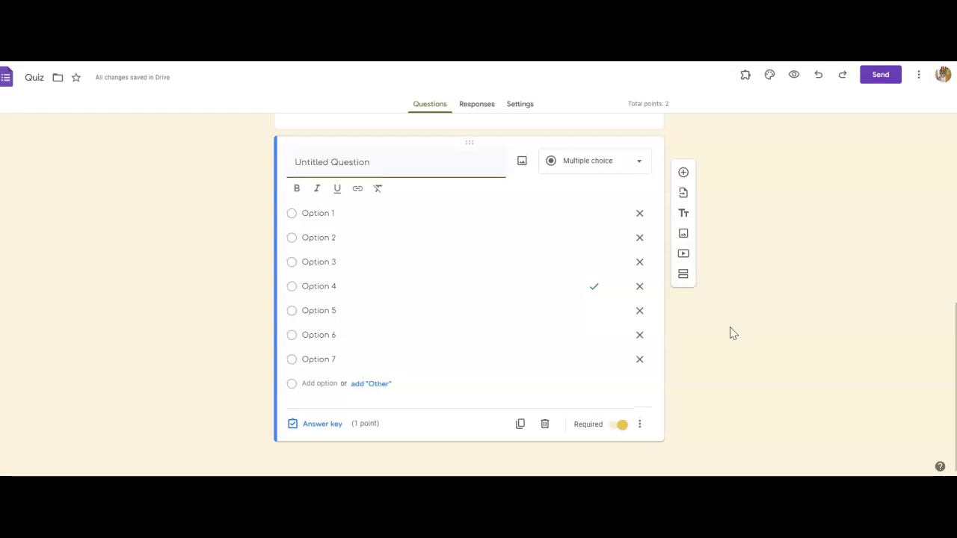
{"action": "scroll", "coordinate": [482, 209], "scroll_direction": "up", "scroll_amount": 6}
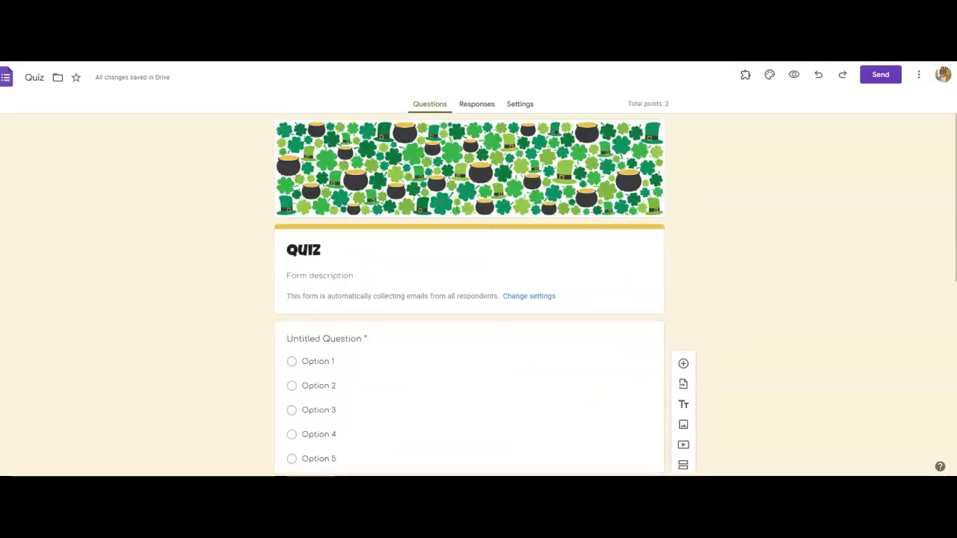
Preview the quiz, agree to record the respondent's email, answer Option 4 to both questions, and submit the response
{"action": "left_click", "coordinate": [794, 75]}
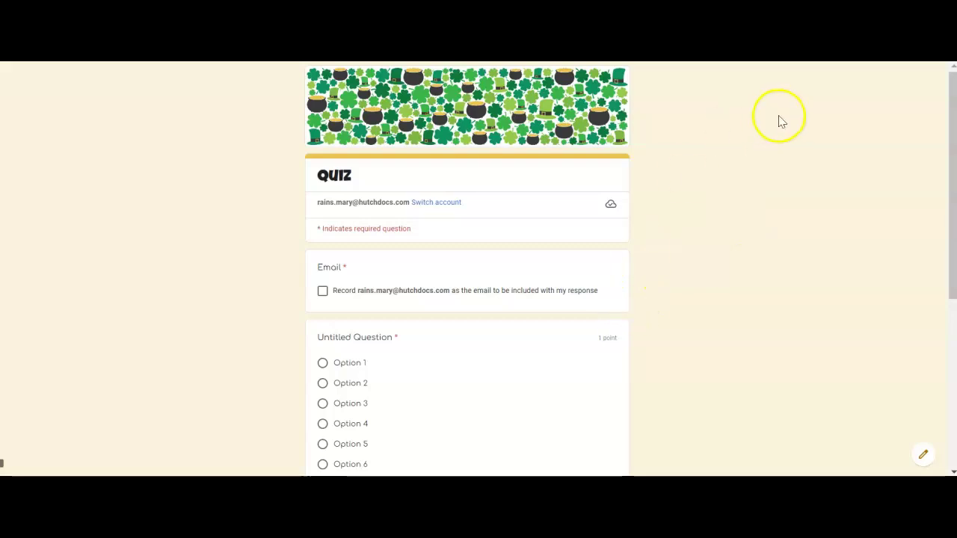
{"action": "scroll", "coordinate": [558, 250], "scroll_direction": "down", "scroll_amount": 3}
{"action": "left_click", "coordinate": [374, 112]}
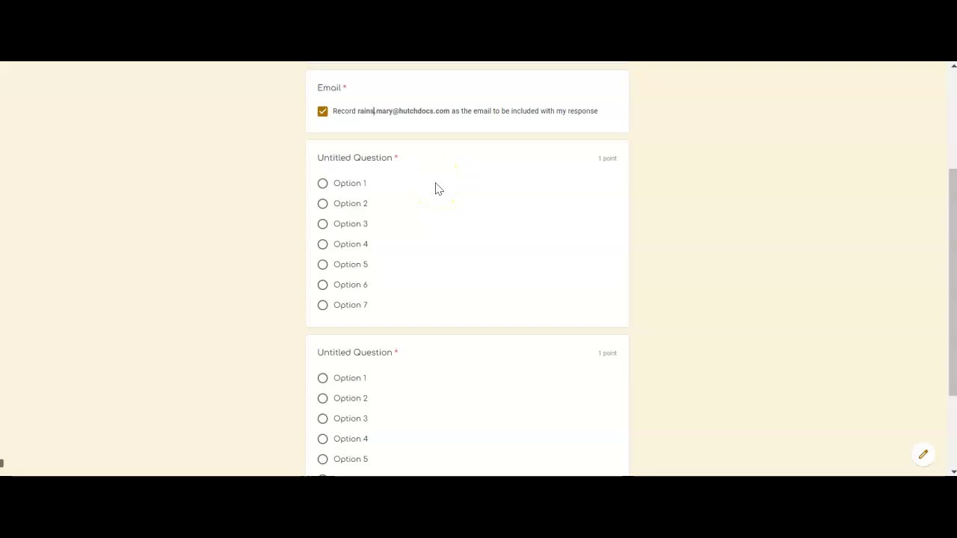
{"action": "left_click", "coordinate": [361, 242]}
{"action": "left_click", "coordinate": [362, 440]}
{"action": "scroll", "coordinate": [360, 440], "scroll_direction": "down", "scroll_amount": 2}
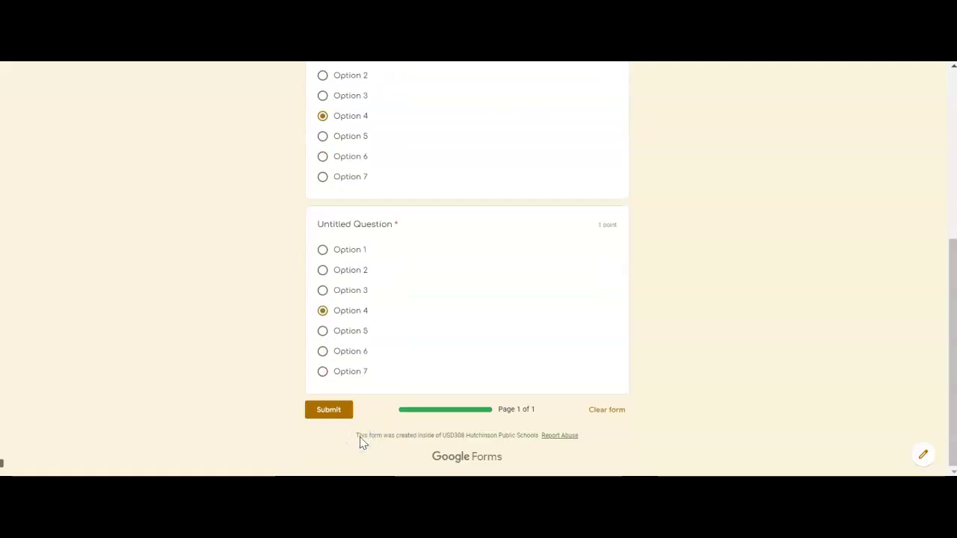
{"action": "left_click", "coordinate": [335, 411]}
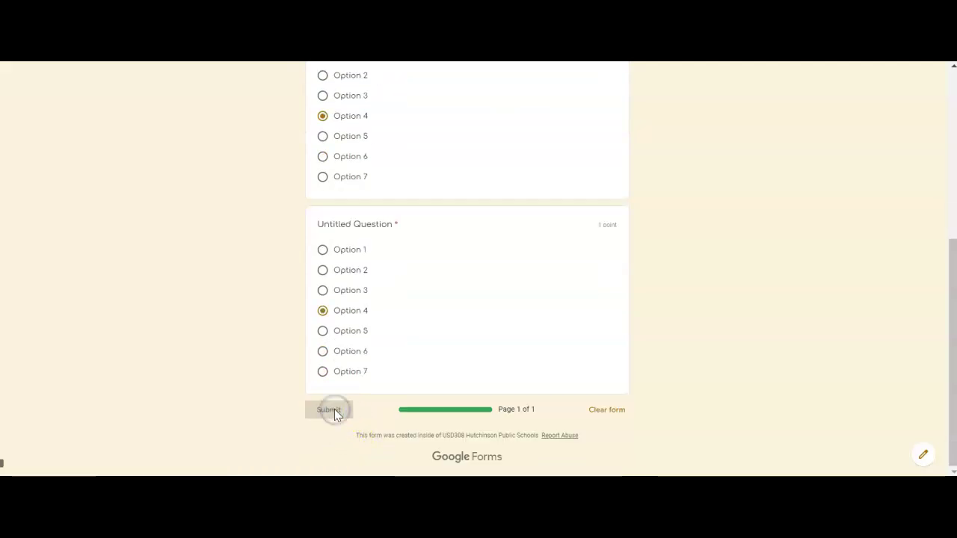
View the score of the submitted response and review the grading of both questions
{"action": "left_click", "coordinate": [372, 232]}
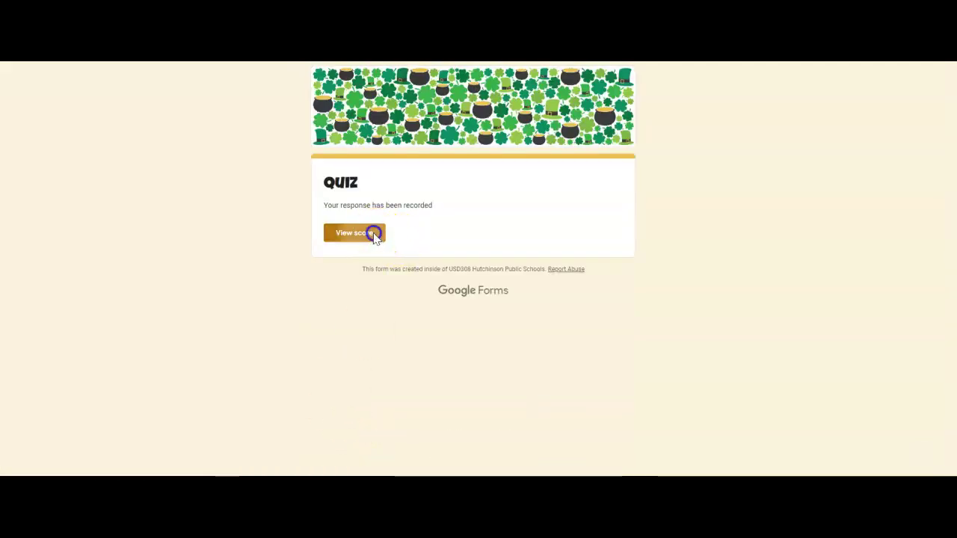
{"action": "scroll", "coordinate": [452, 334], "scroll_direction": "down", "scroll_amount": 1}
{"action": "scroll", "coordinate": [452, 335], "scroll_direction": "down", "scroll_amount": 2}
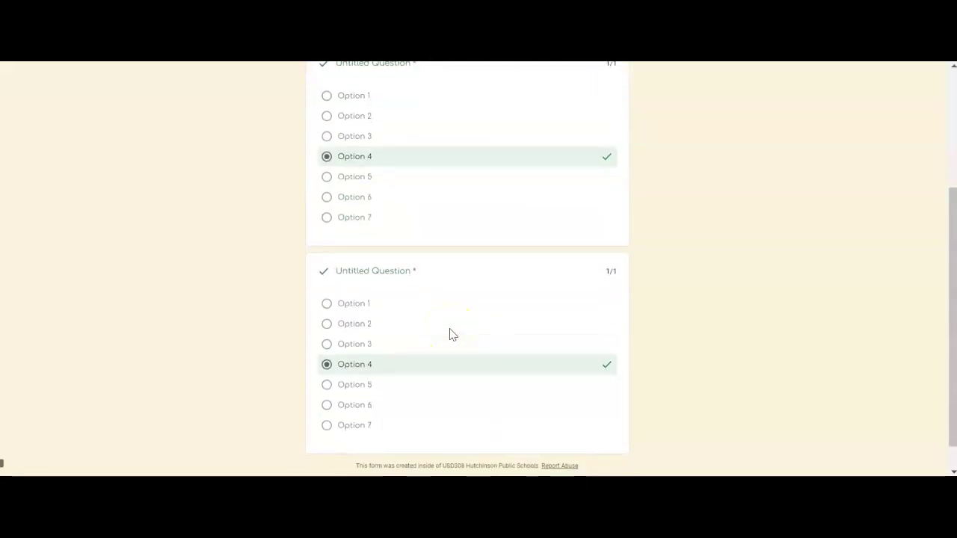
{"action": "scroll", "coordinate": [453, 334], "scroll_direction": "up", "scroll_amount": 3}
{"action": "left_click", "coordinate": [451, 284]}
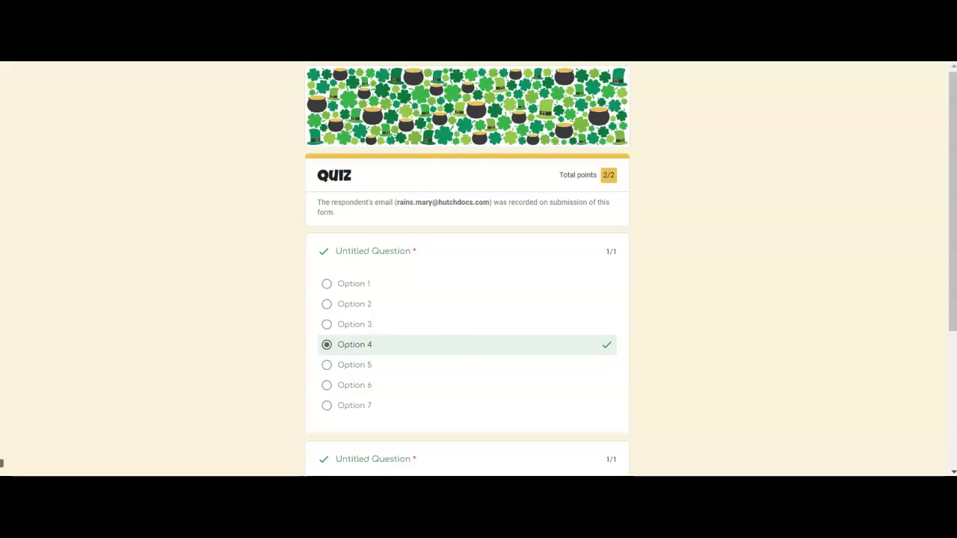
Return to the form editor and open the summary of the quiz responses
{"action": "left_click", "coordinate": [848, 314]}
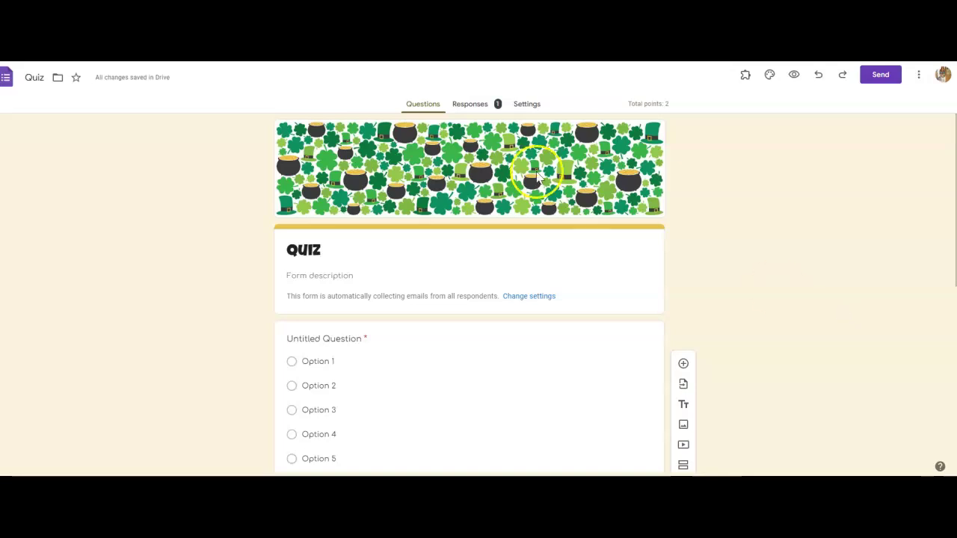
{"action": "left_click", "coordinate": [477, 105]}
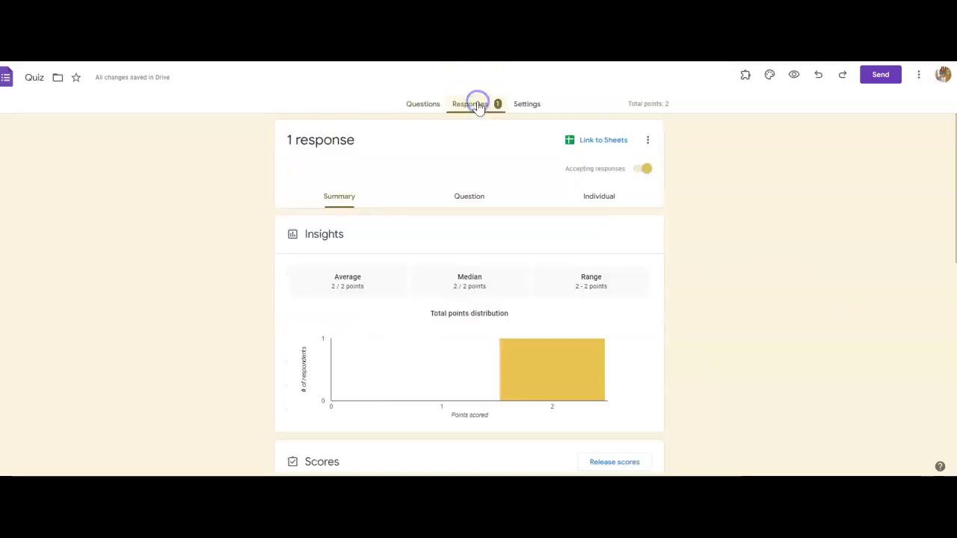
Look through the summary of the quiz responses, from the insights down to the question results
{"action": "scroll", "coordinate": [474, 288], "scroll_direction": "down", "scroll_amount": 3}
{"action": "scroll", "coordinate": [474, 292], "scroll_direction": "down", "scroll_amount": 5}
{"action": "scroll", "coordinate": [474, 292], "scroll_direction": "up", "scroll_amount": 10}
{"action": "left_click", "coordinate": [342, 200]}
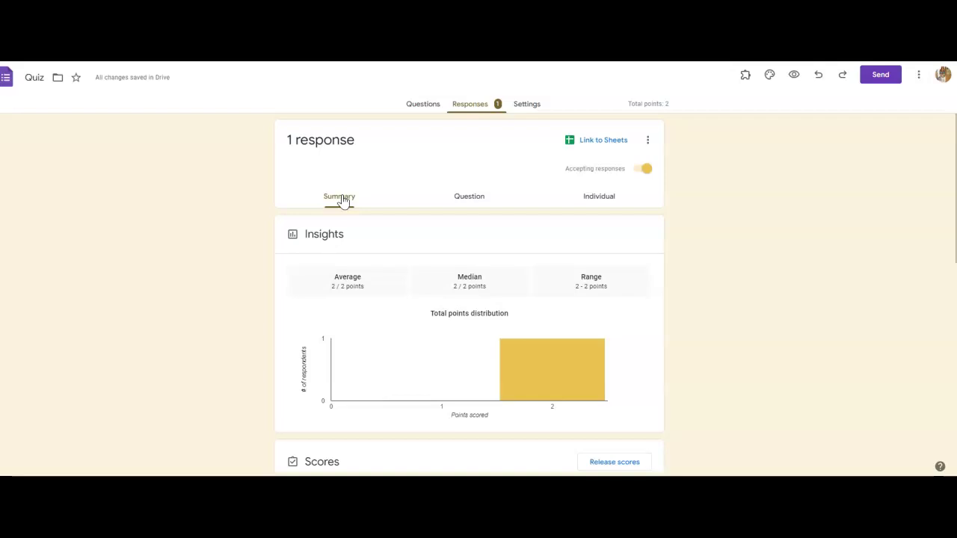
Review the quiz responses by question, and examine the individual respondent's graded submission
{"action": "left_click", "coordinate": [465, 198]}
{"action": "left_click", "coordinate": [460, 306]}
{"action": "scroll", "coordinate": [466, 307], "scroll_direction": "down", "scroll_amount": 1}
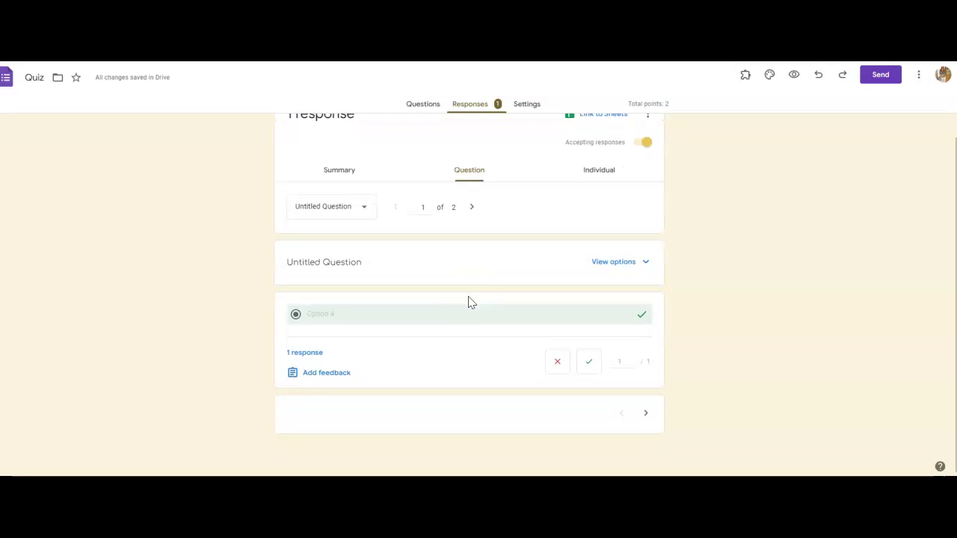
{"action": "scroll", "coordinate": [470, 301], "scroll_direction": "up", "scroll_amount": 1}
{"action": "left_click", "coordinate": [582, 193]}
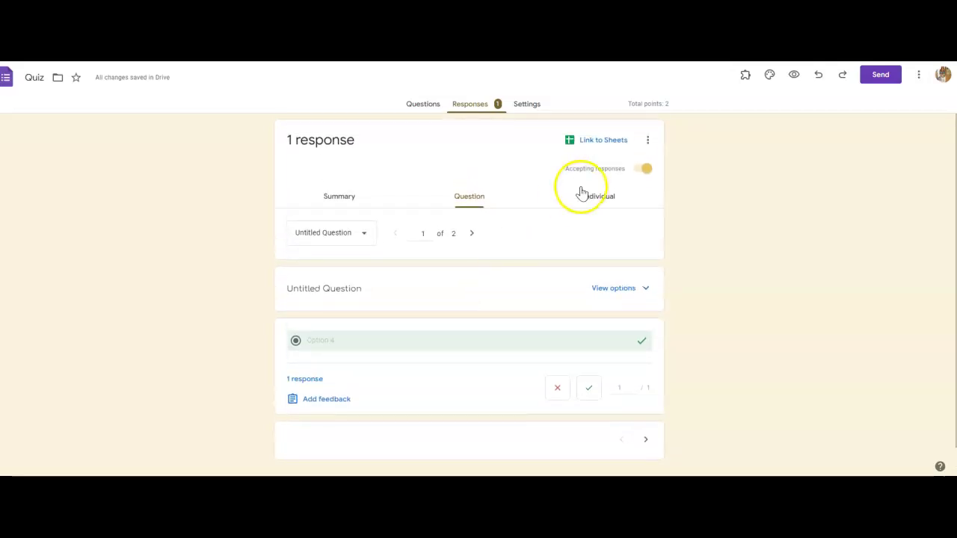
{"action": "left_click", "coordinate": [591, 204]}
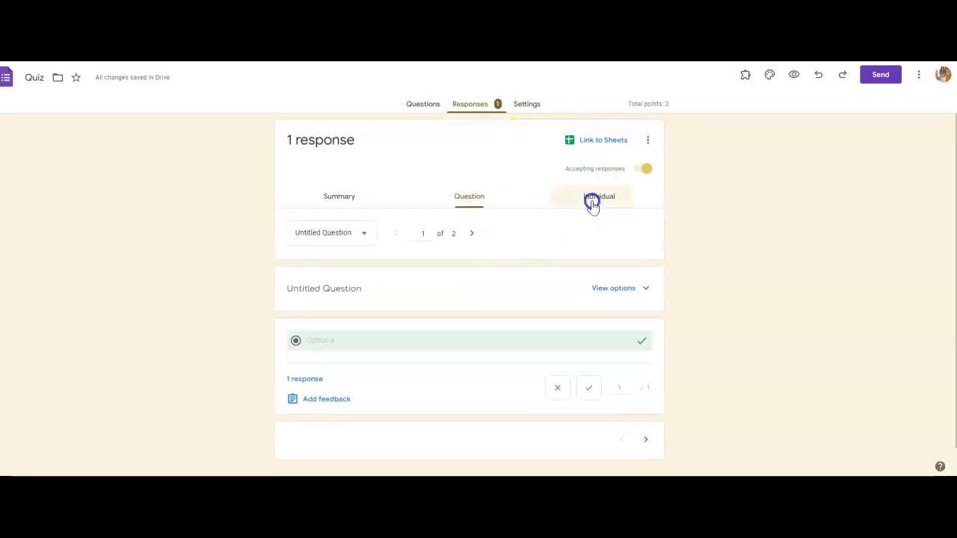
{"action": "scroll", "coordinate": [541, 324], "scroll_direction": "down", "scroll_amount": 6}
{"action": "scroll", "coordinate": [543, 328], "scroll_direction": "up", "scroll_amount": 6}
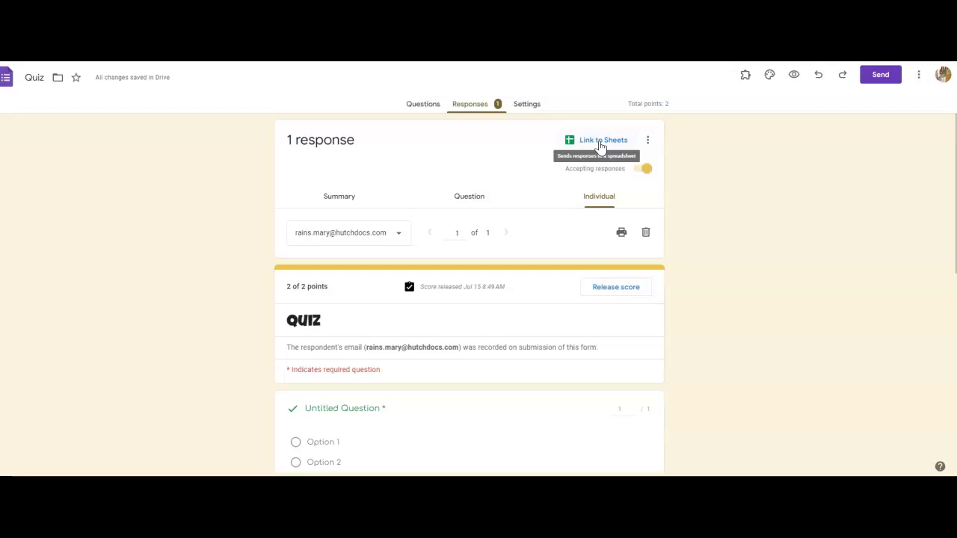
Link the responses to a new spreadsheet named Quiz (Responses) and inspect the recorded timestamp, email address and score
{"action": "left_click", "coordinate": [600, 142]}
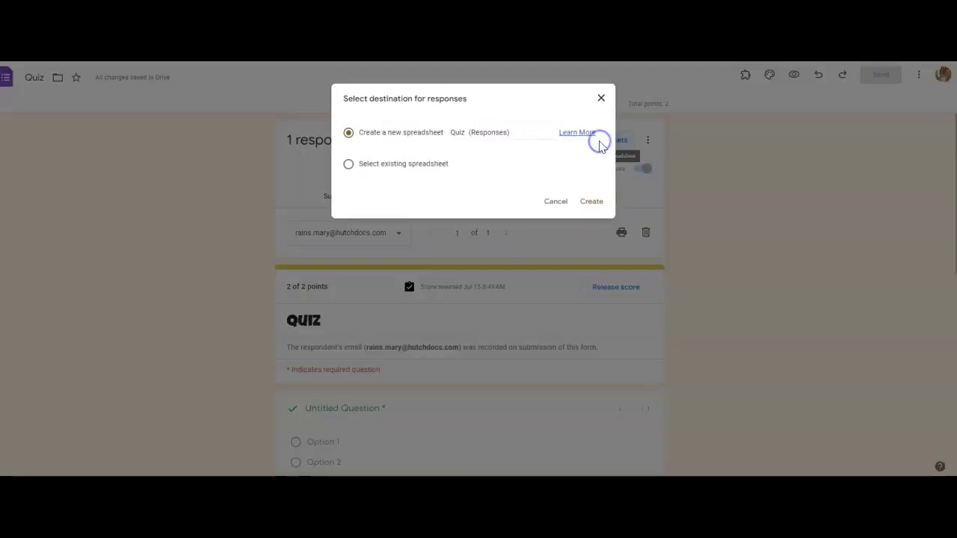
{"action": "left_click", "coordinate": [591, 202]}
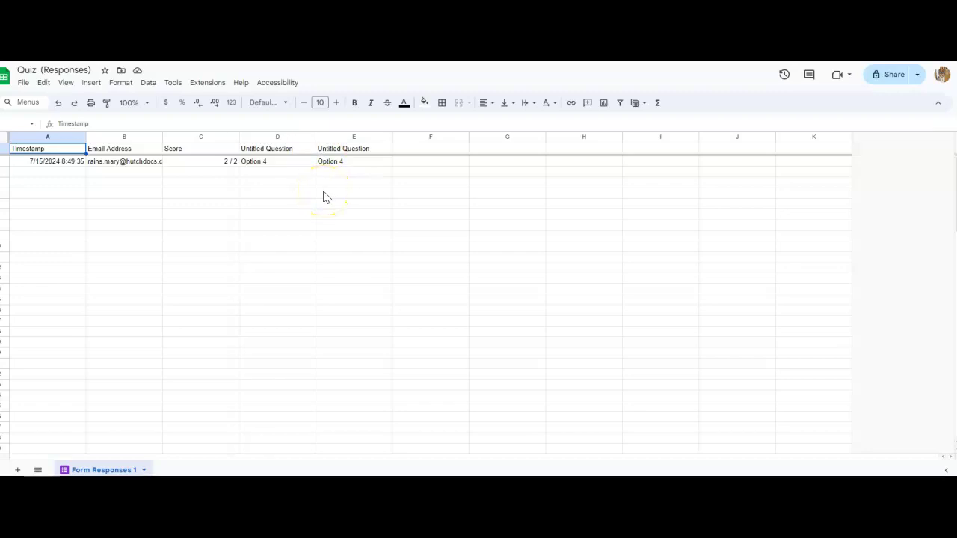
{"action": "left_click", "coordinate": [71, 166]}
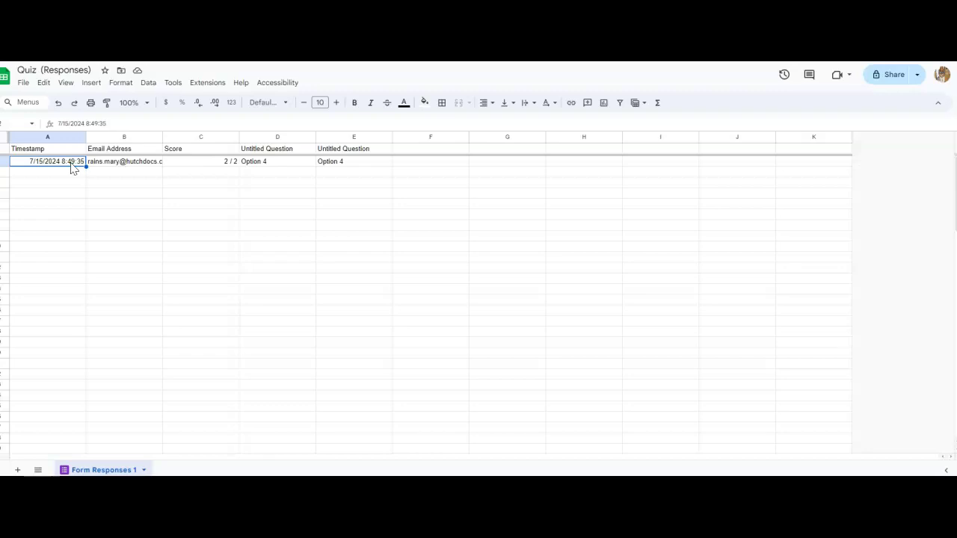
{"action": "left_click", "coordinate": [107, 163]}
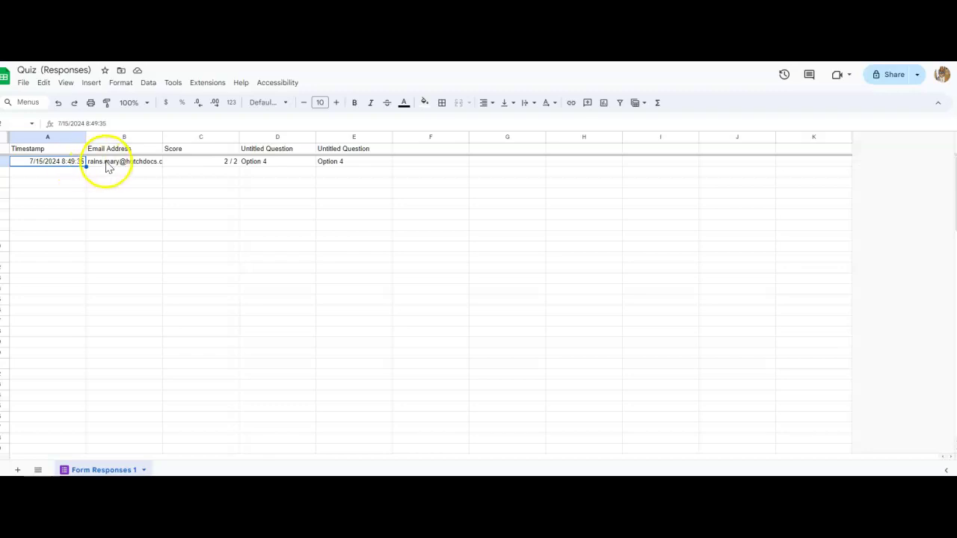
{"action": "left_click", "coordinate": [376, 292]}
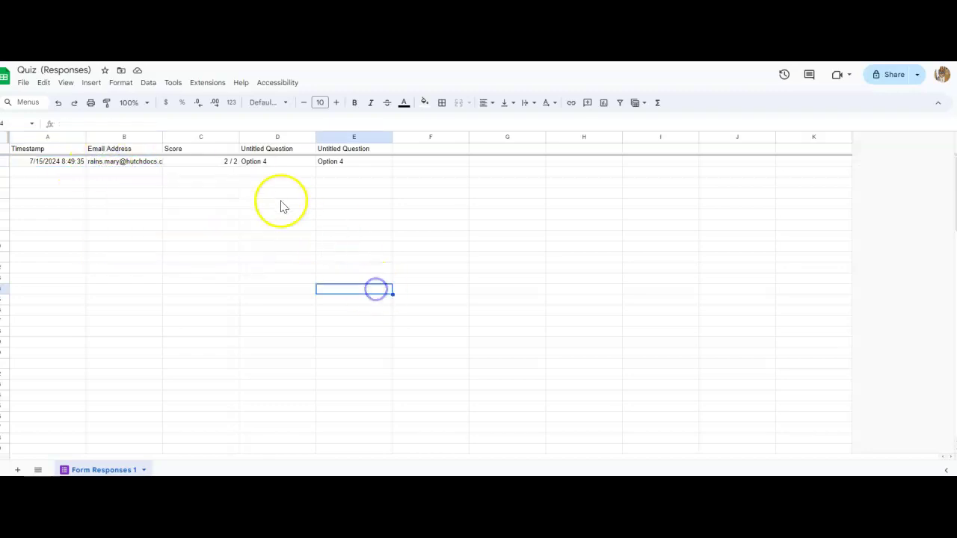
{"action": "left_click", "coordinate": [232, 162]}
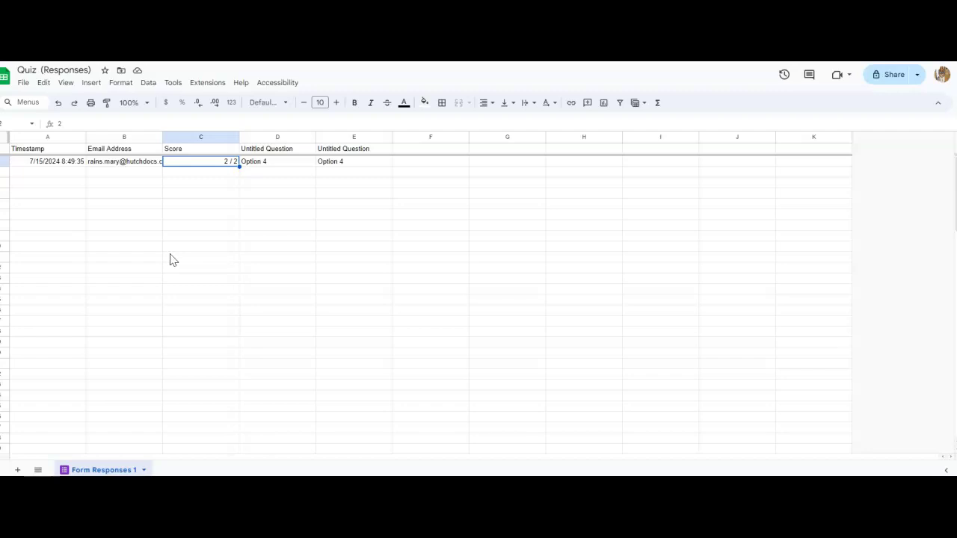
Sort the response sheet A to Z by the Email Address column
{"action": "right_click", "coordinate": [148, 139]}
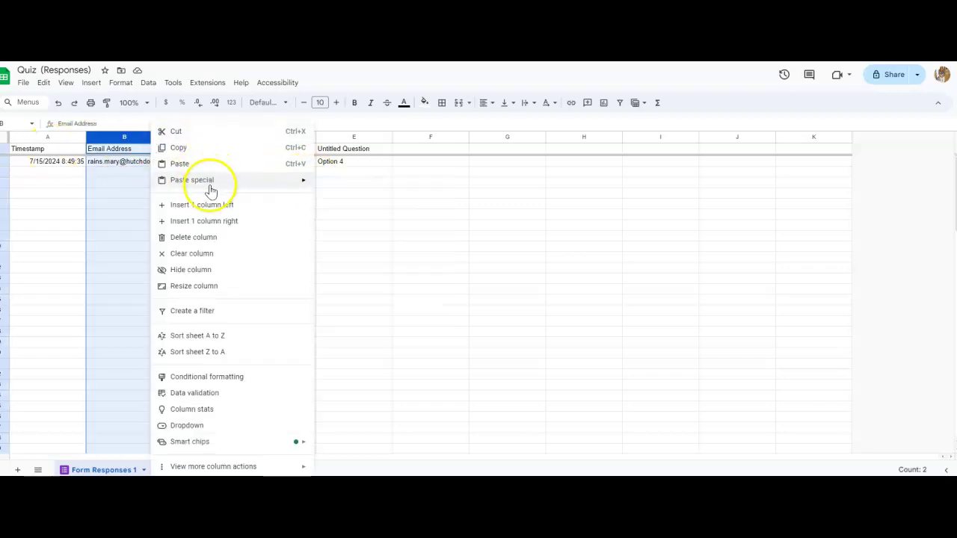
{"action": "left_click", "coordinate": [246, 340]}
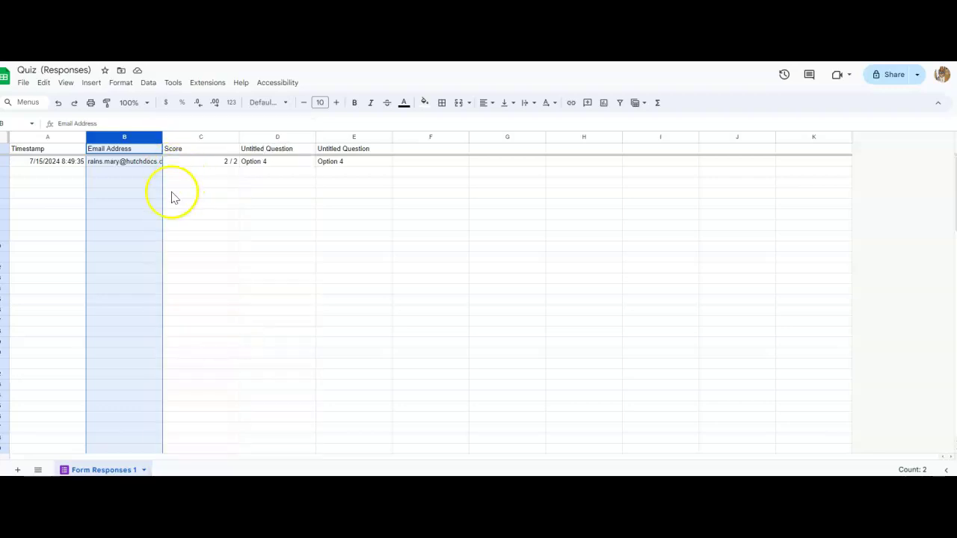